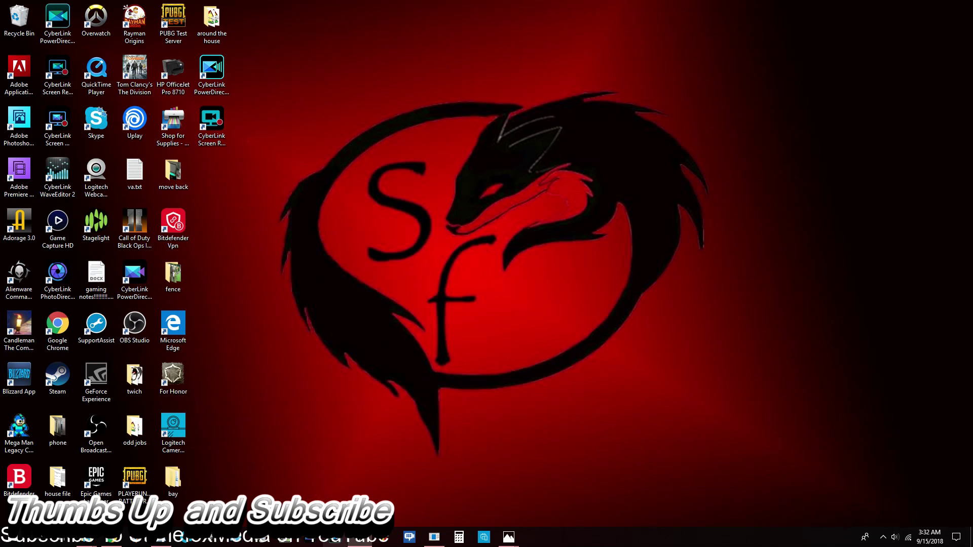
Launch CyberLink PowerDirector 17 (64-bit) from its desktop shortcut.
double_click(212, 72)
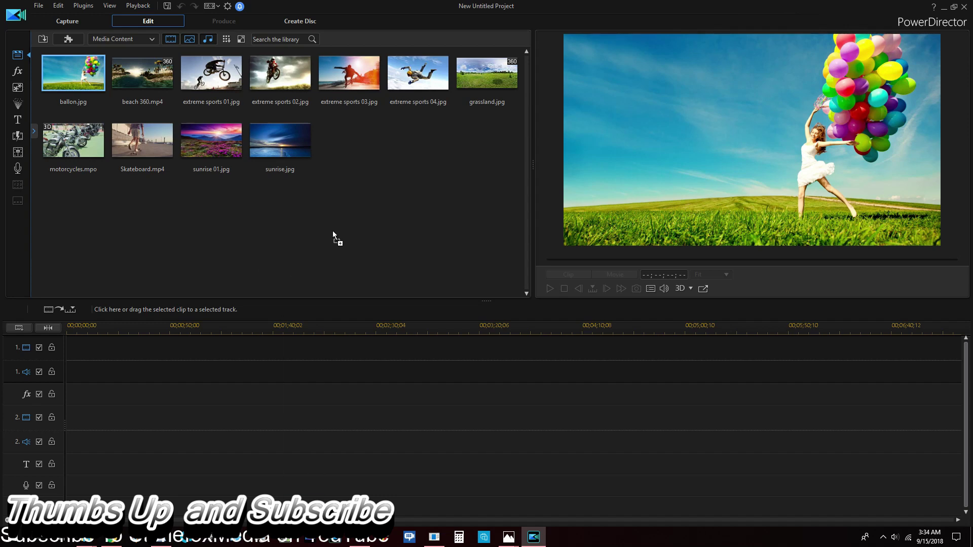
Load the previously saved outro project with Ctrl+N.
key("ctrl+n")
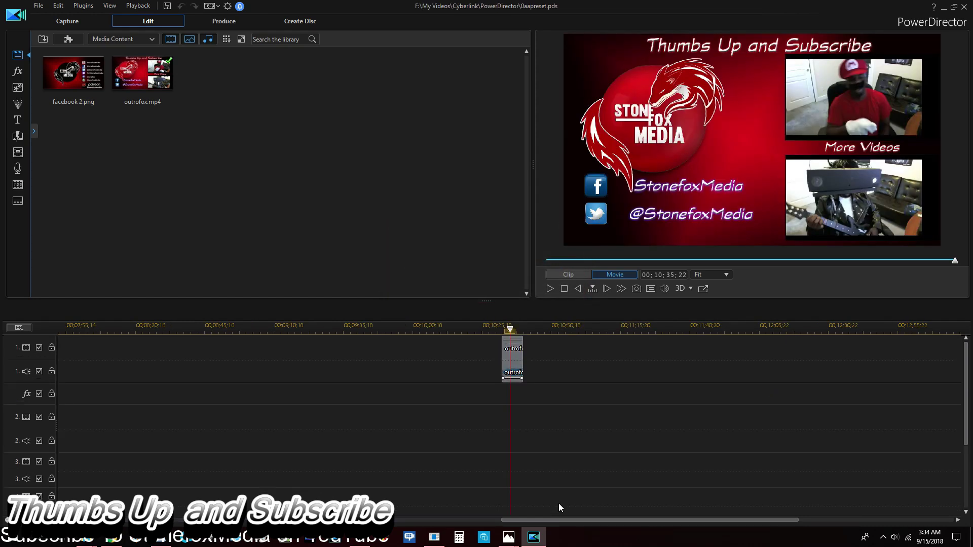
left_click_drag(541, 522, 90, 521)
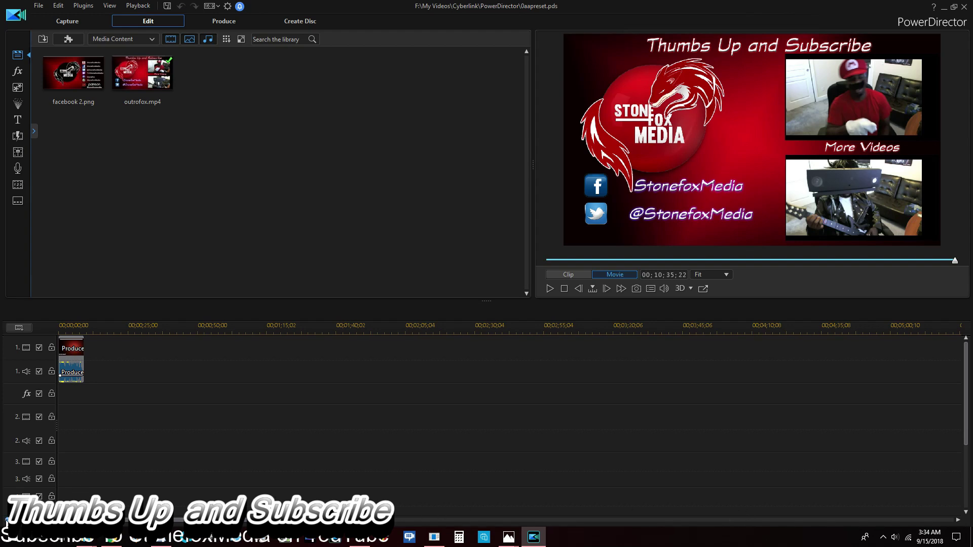
Zoom out the timeline and move the outrofox clip to about 00;07;30 on track 1.
left_click(7, 522)
left_click_drag(644, 365, 352, 378)
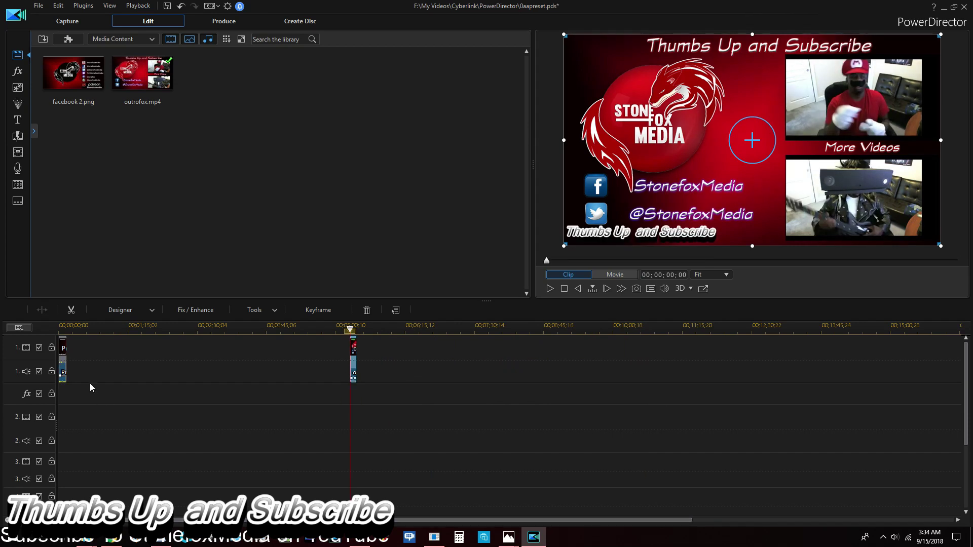
left_click(66, 371)
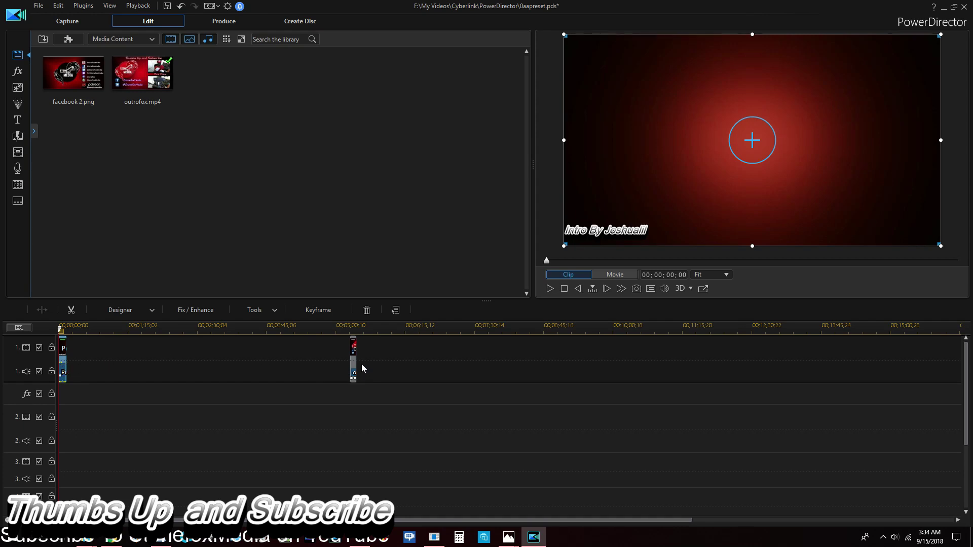
mouse_move(353, 366)
left_click_drag(353, 364, 510, 379)
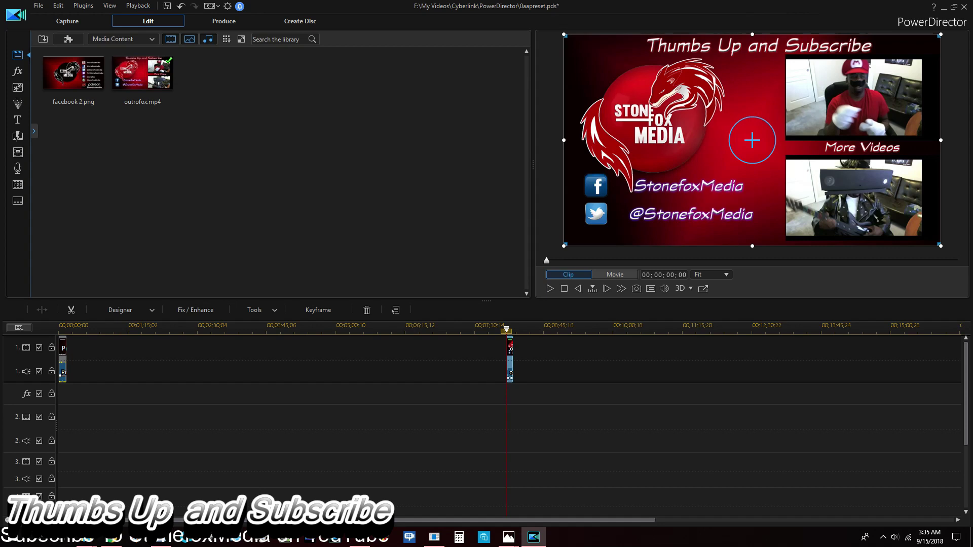
scroll(565, 348, "up", 5, "ctrl")
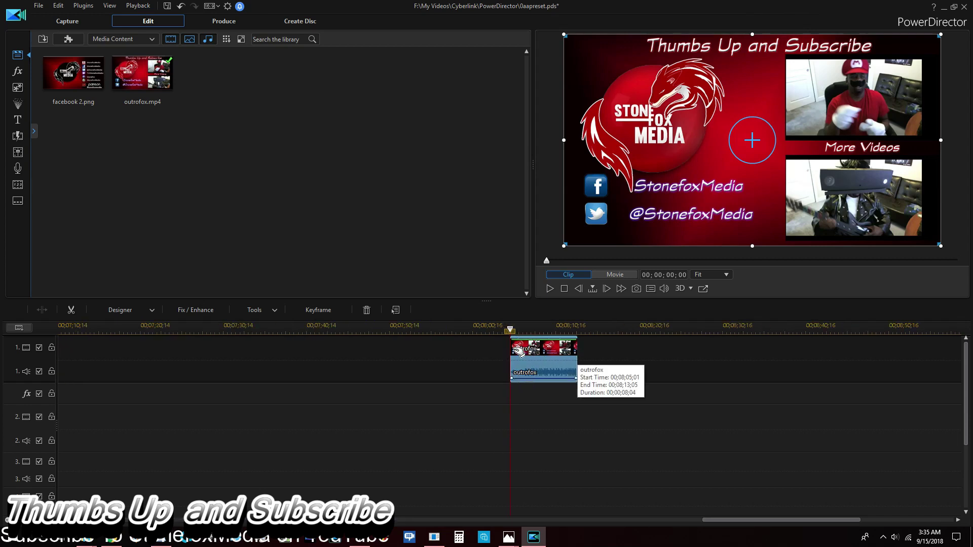
Mute the outrofox clip's audio and preview the outro.
right_click(534, 369)
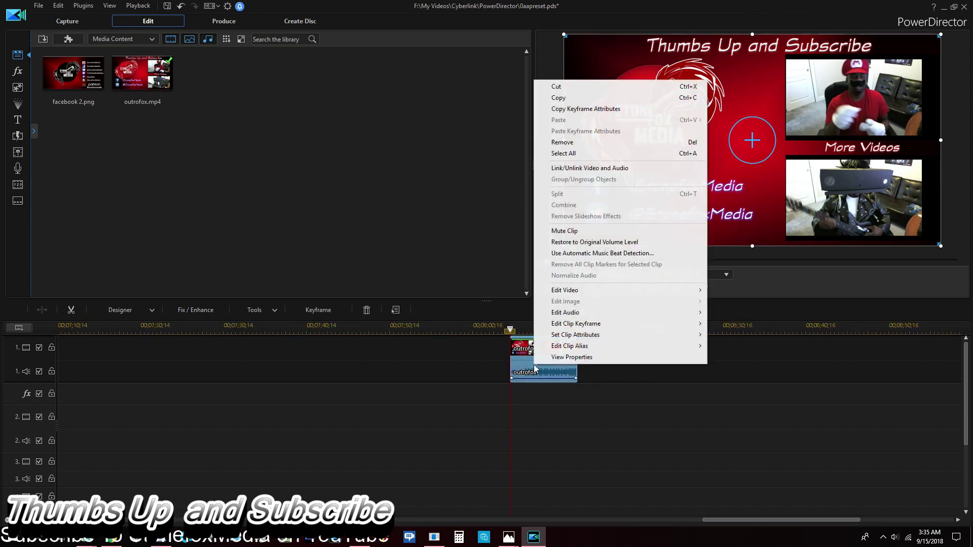
left_click(564, 231)
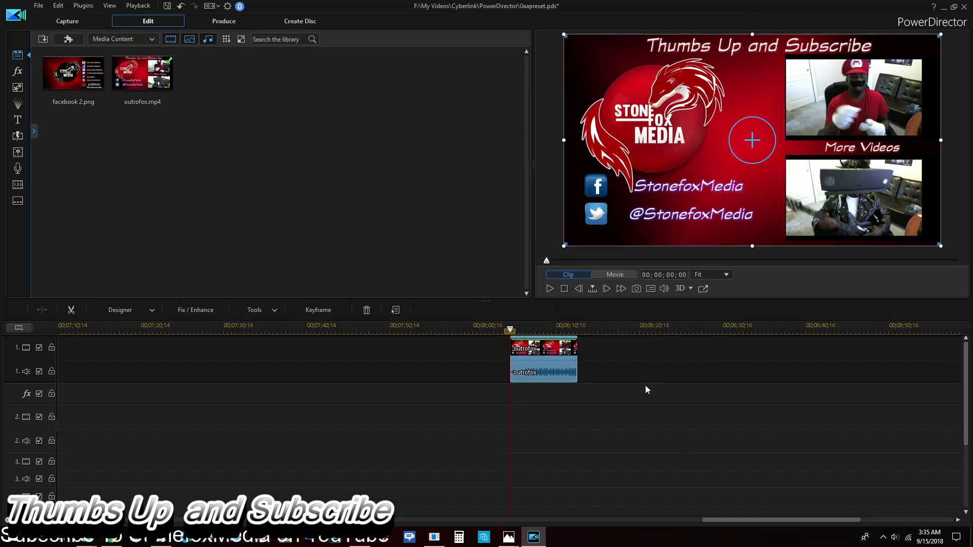
left_click(627, 404)
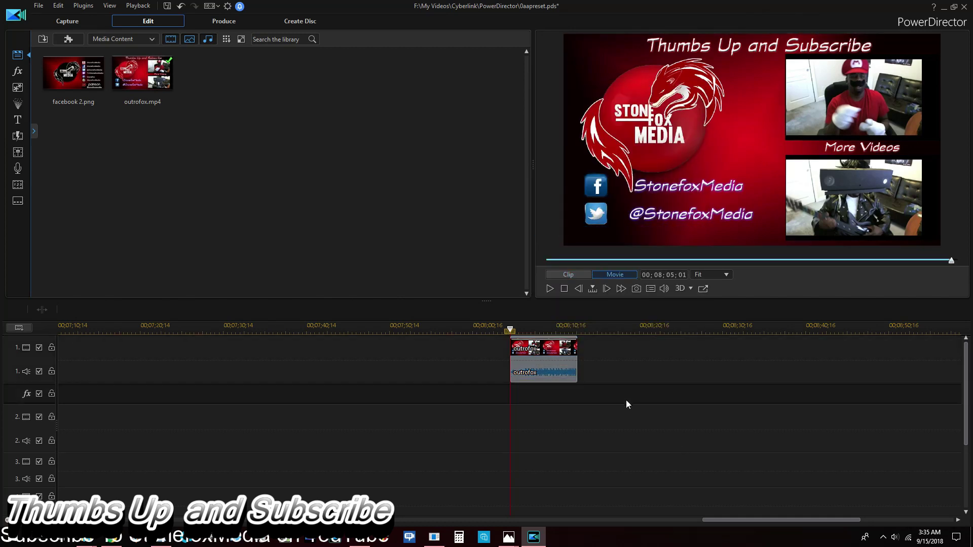
left_click(549, 289)
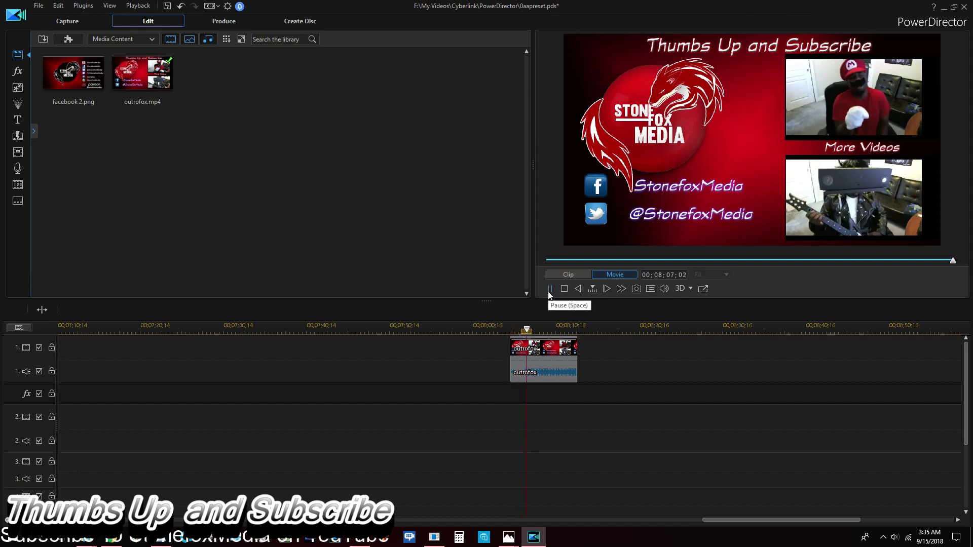
Split the outro clip twice at the playhead, moving the last piece aside.
right_click(551, 358)
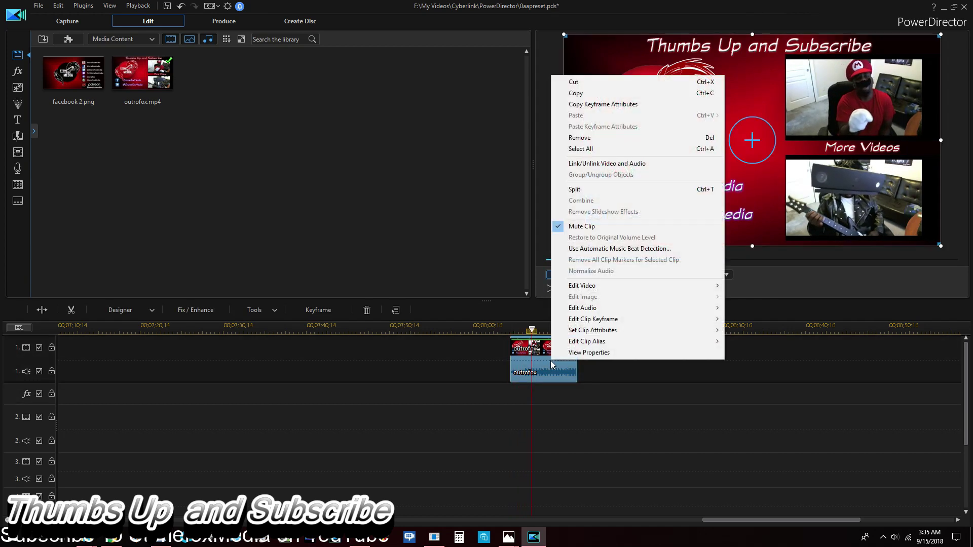
left_click(579, 191)
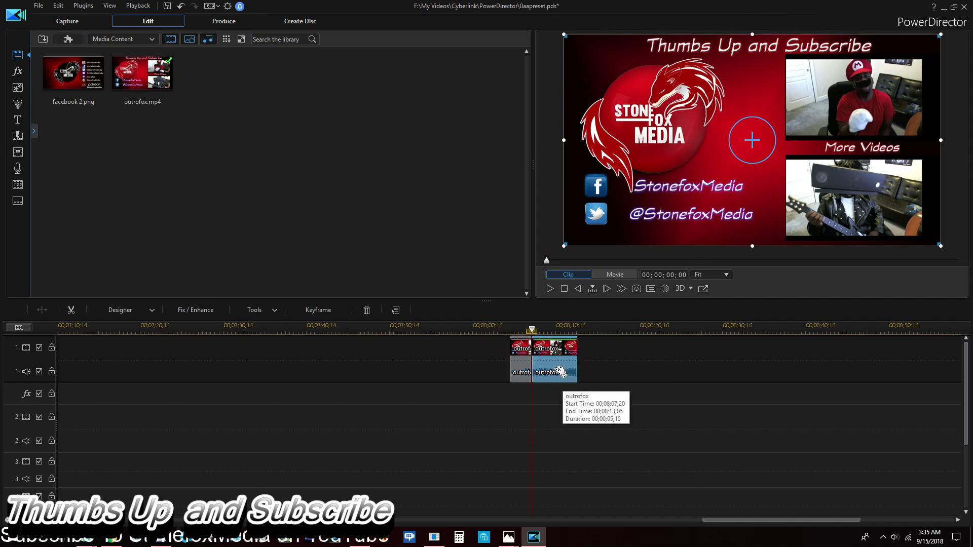
left_click(553, 327)
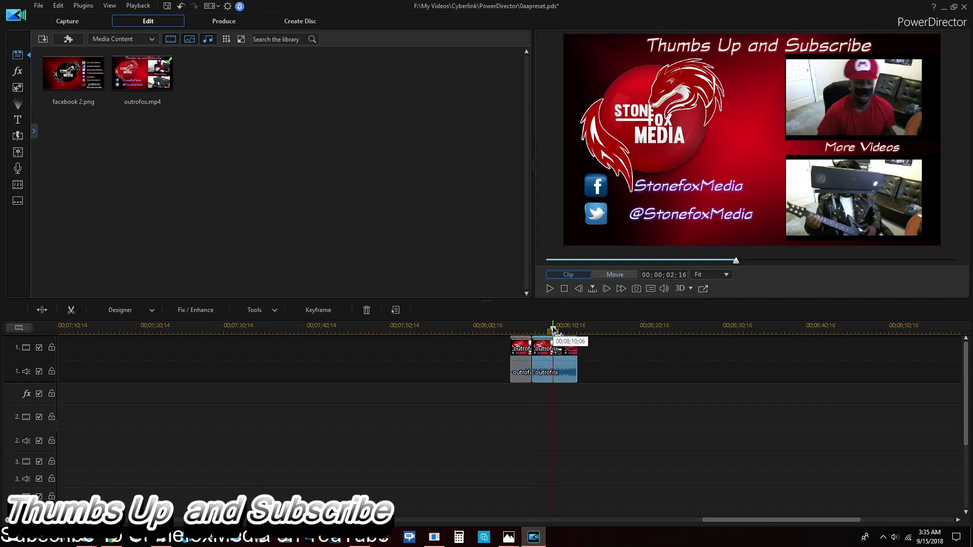
right_click(559, 366)
left_click(579, 190)
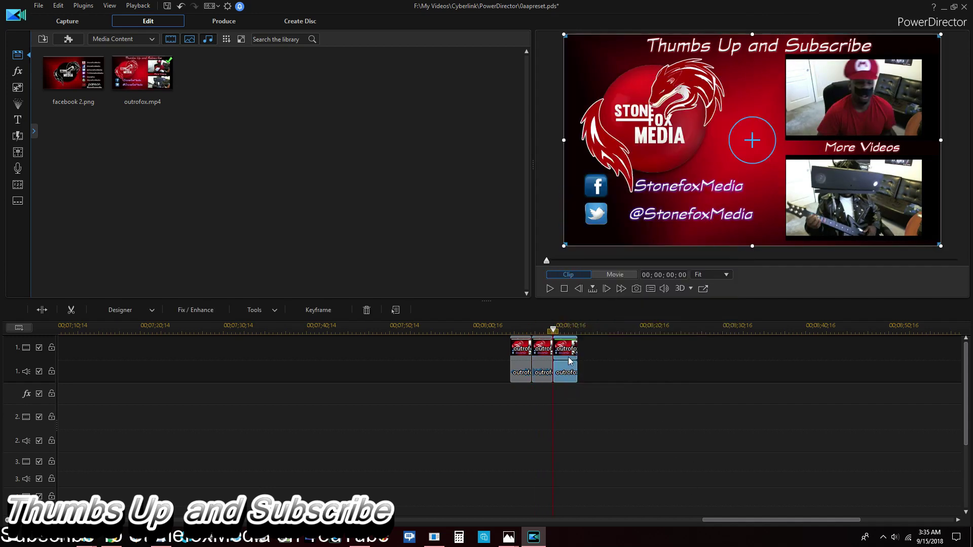
left_click_drag(570, 363, 635, 367)
Remove the middle piece and butt the last piece against the first.
left_click(548, 365)
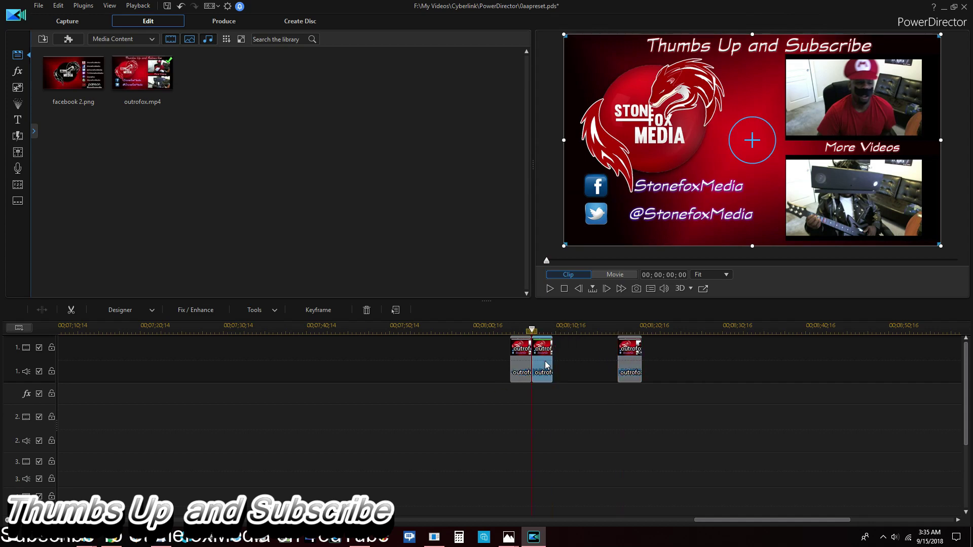
right_click(545, 361)
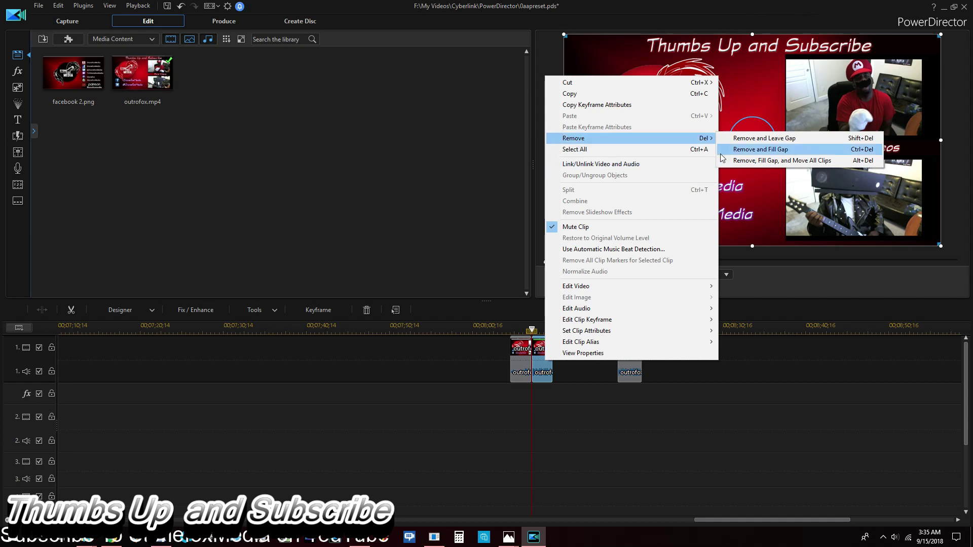
left_click(752, 140)
left_click_drag(632, 358, 532, 337)
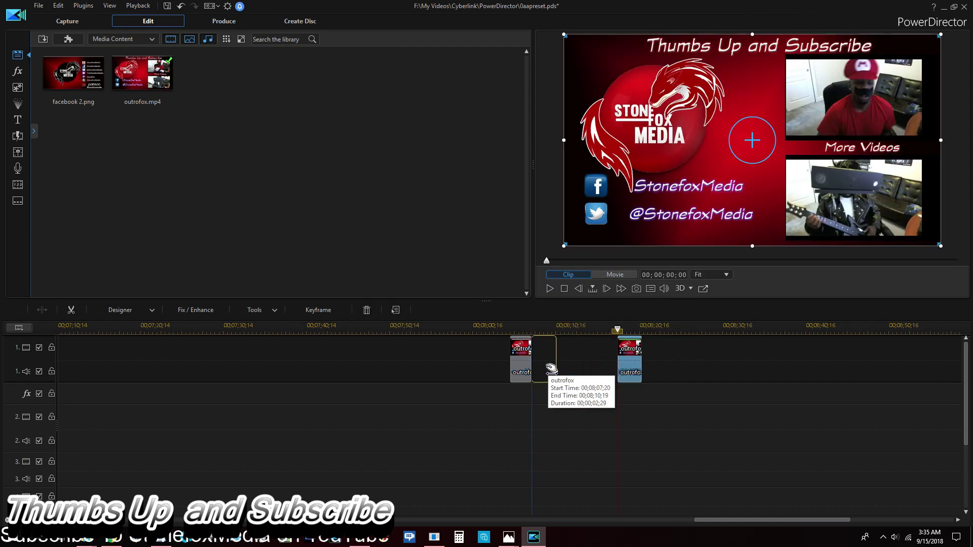
Play back the trimmed outro clip.
left_click(548, 288)
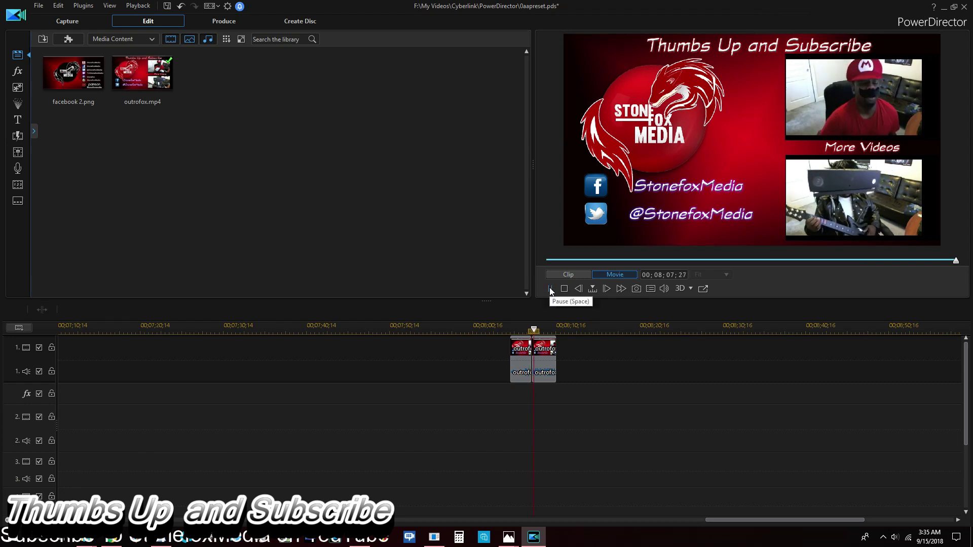
left_click(550, 290)
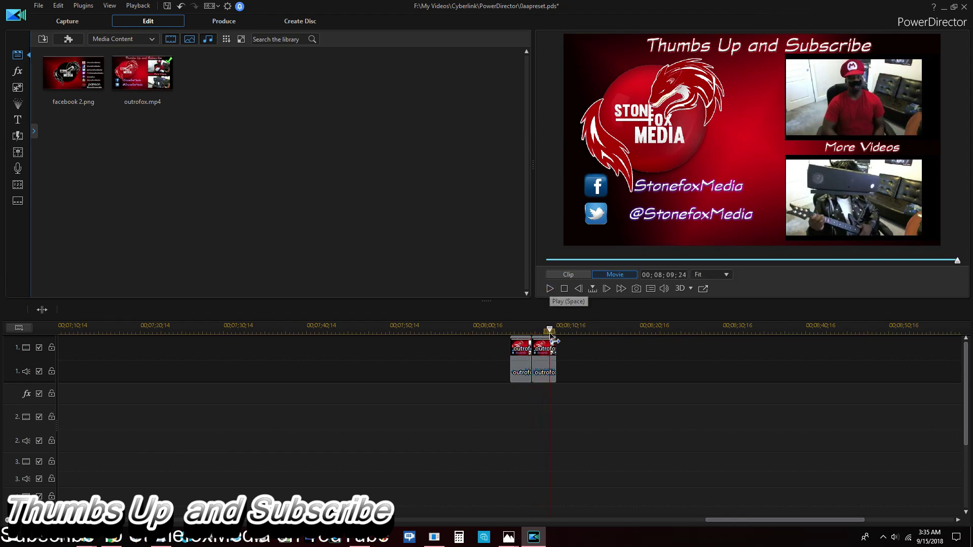
right_click(545, 374)
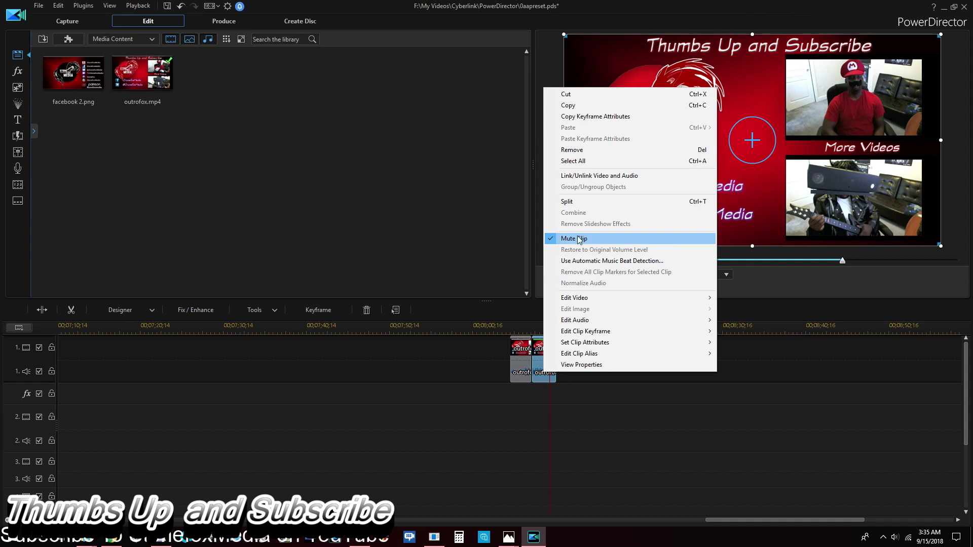
Unlink the outro clip's audio, move it to track 3, and remove it.
left_click(581, 176)
left_click_drag(545, 378, 583, 472)
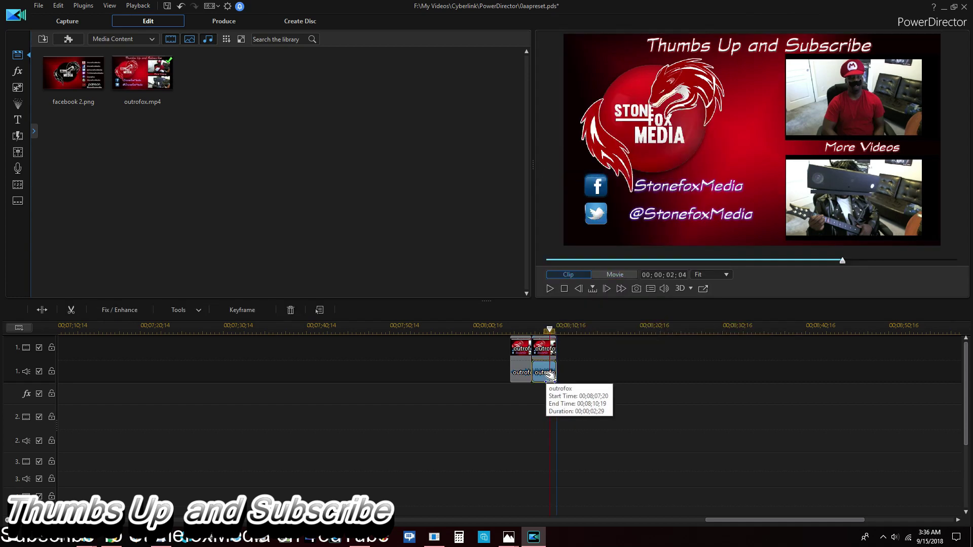
right_click(583, 472)
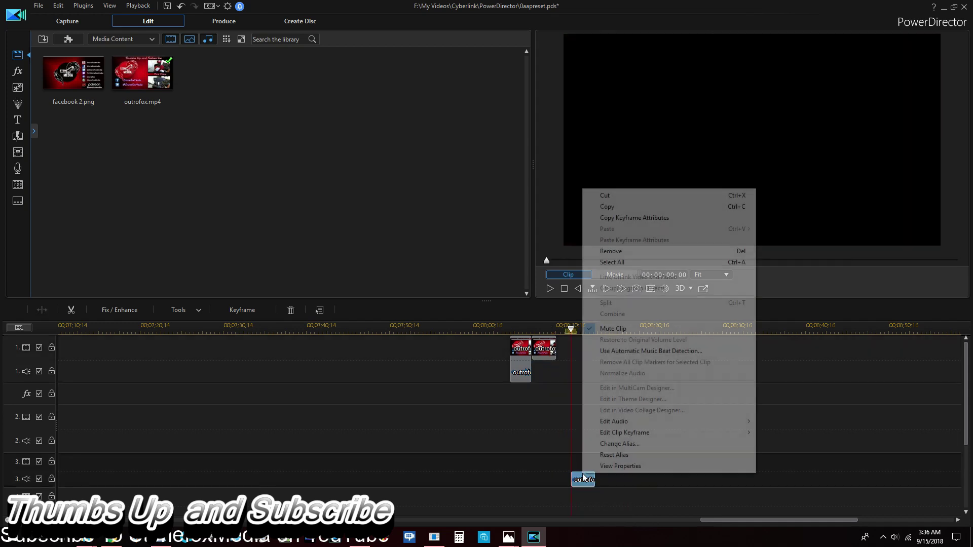
left_click(611, 252)
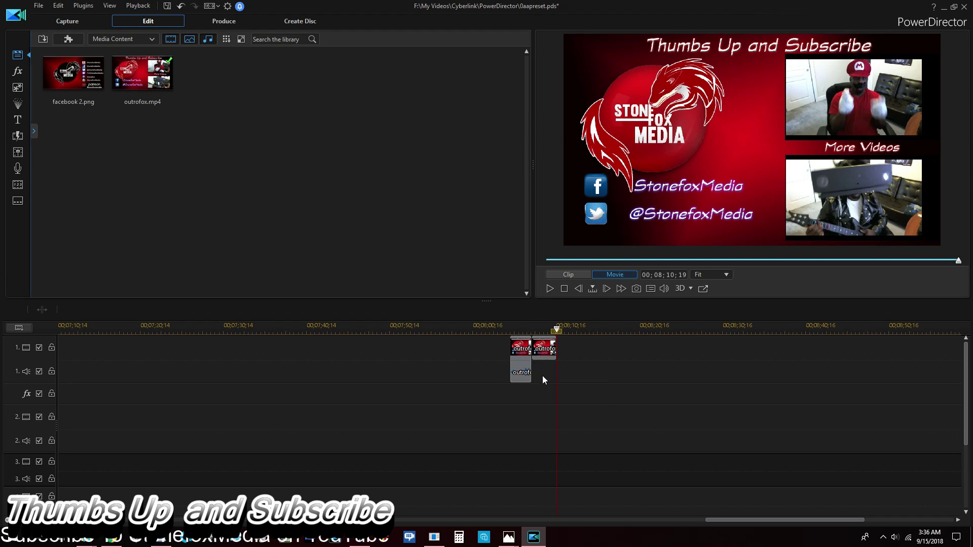
right_click(526, 363)
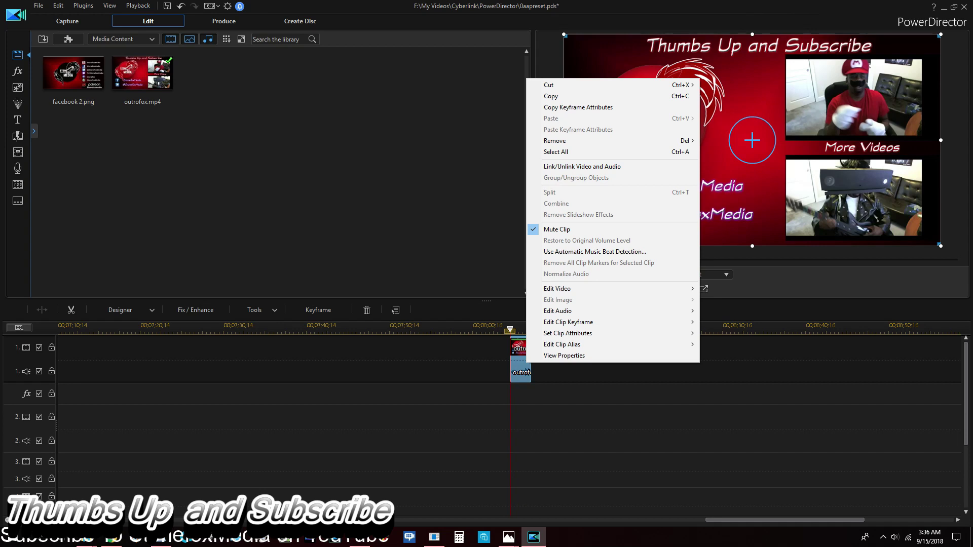
Import the Call of Duty gameplay video and place it at the start of track 2.
left_click(595, 306)
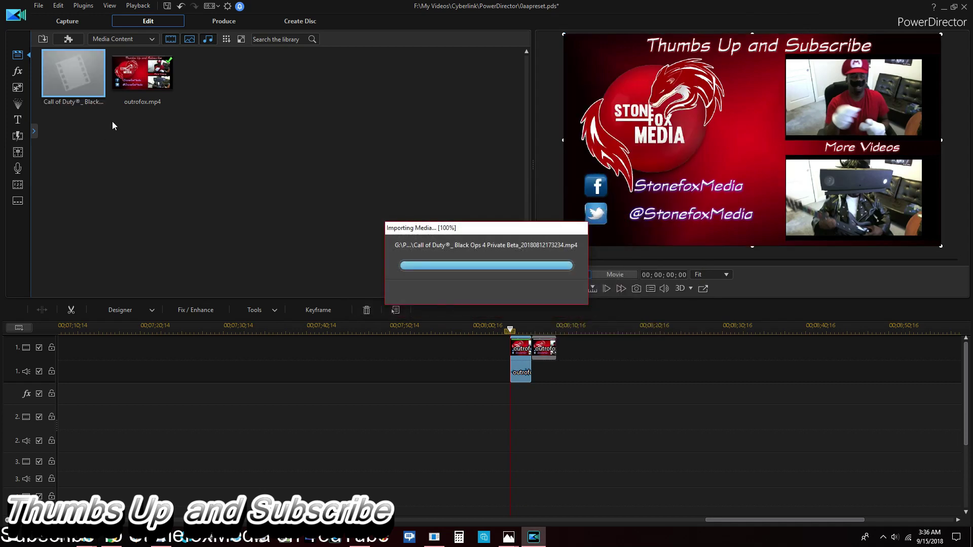
mouse_move(74, 76)
left_mouse_down()
mouse_move(66, 442)
mouse_move(7, 455)
mouse_move(38, 443)
left_mouse_up()
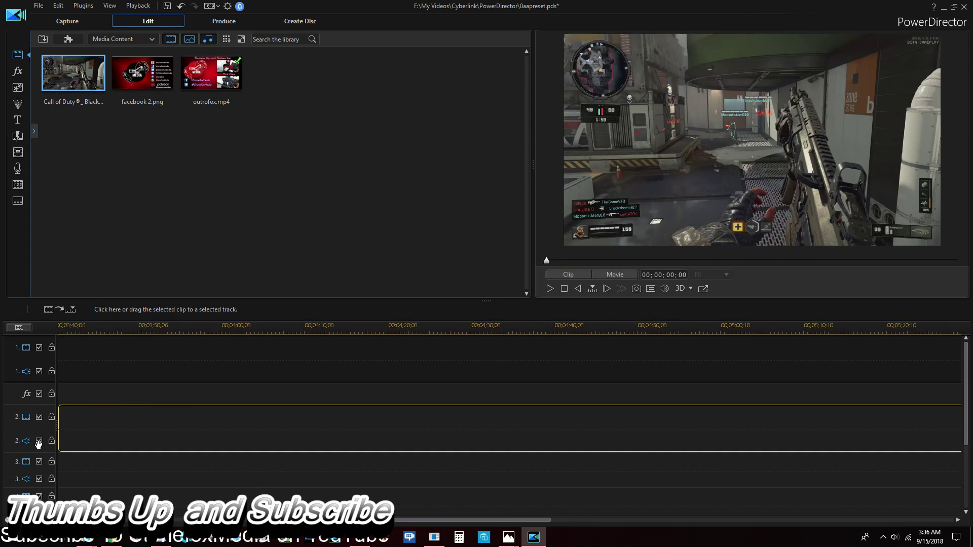
left_click_drag(38, 443, 90, 444)
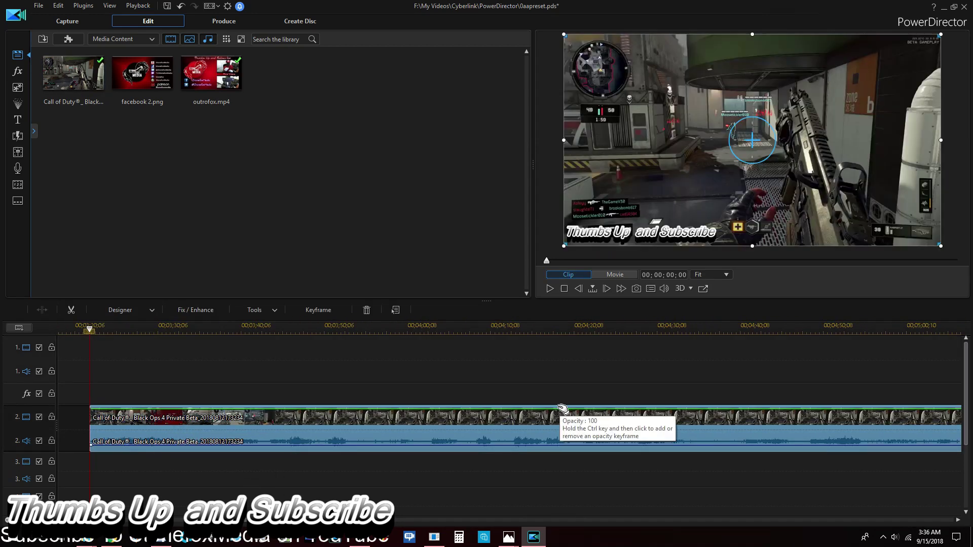
Unlink and delete the gameplay clip's audio, then preview the playback.
right_click(368, 433)
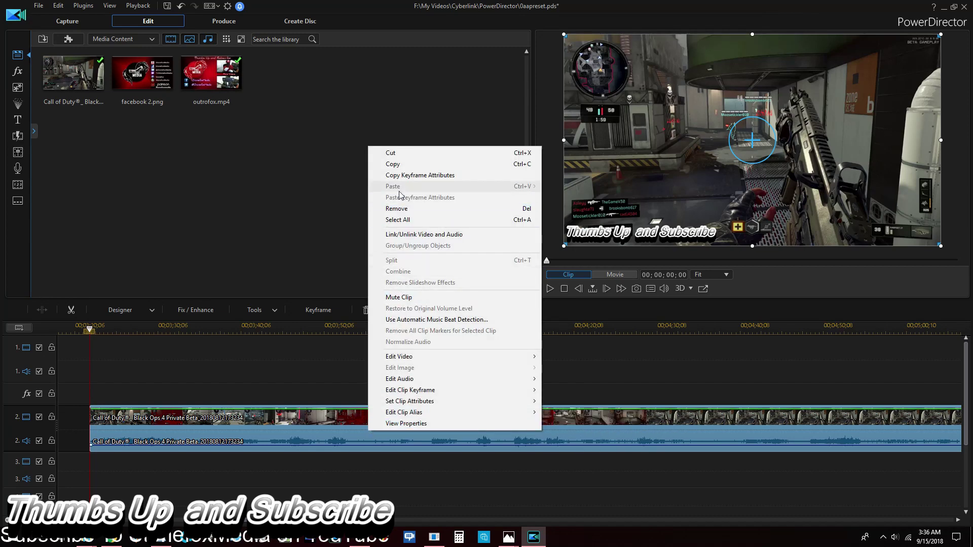
left_click(410, 241)
left_click(354, 356)
right_click(350, 450)
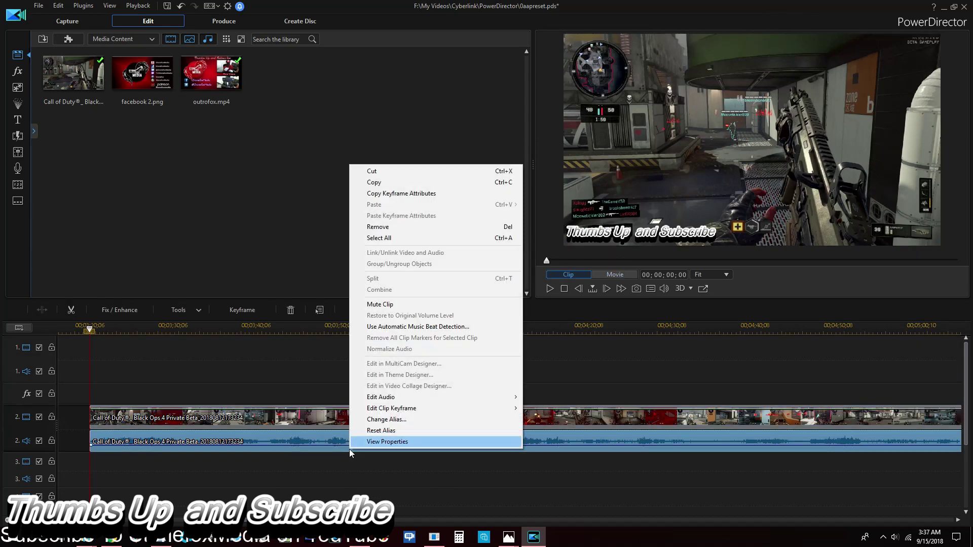
left_click(386, 229)
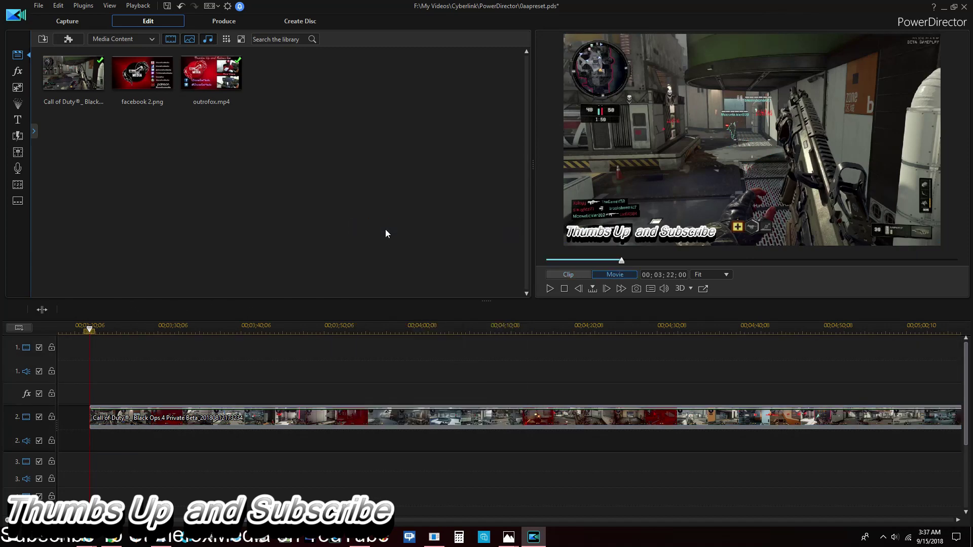
left_click(548, 289)
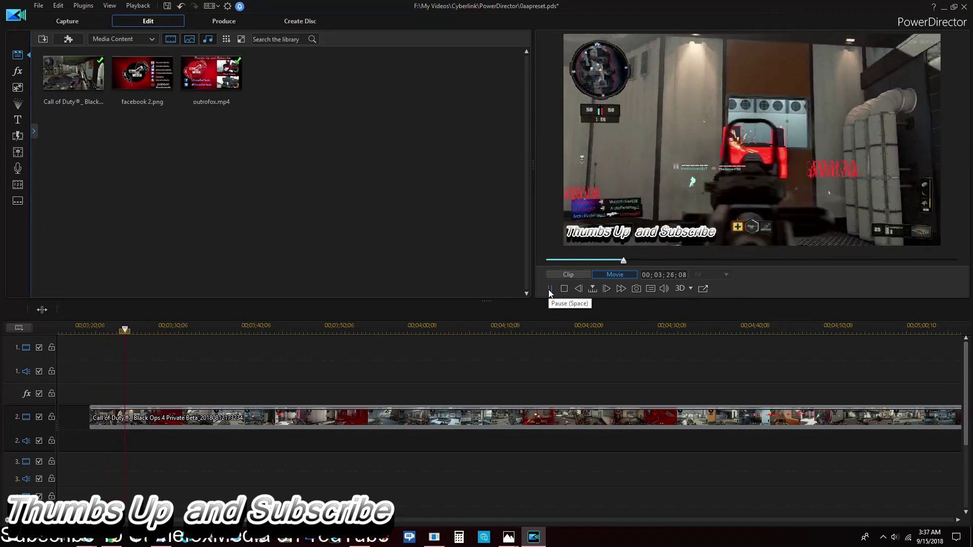
left_click(549, 289)
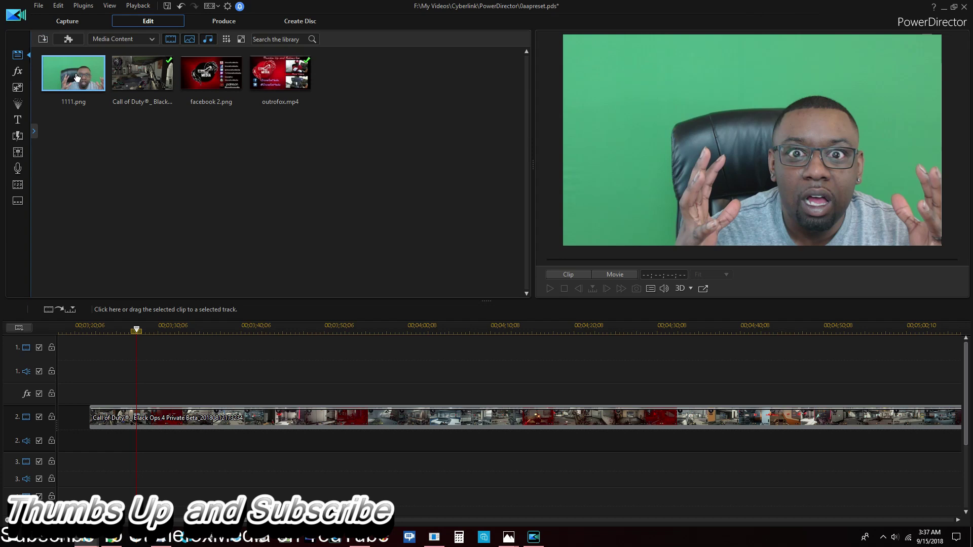
Drop 1111.png onto track 3 and open it in PiP Designer.
left_click_drag(77, 78, 138, 467)
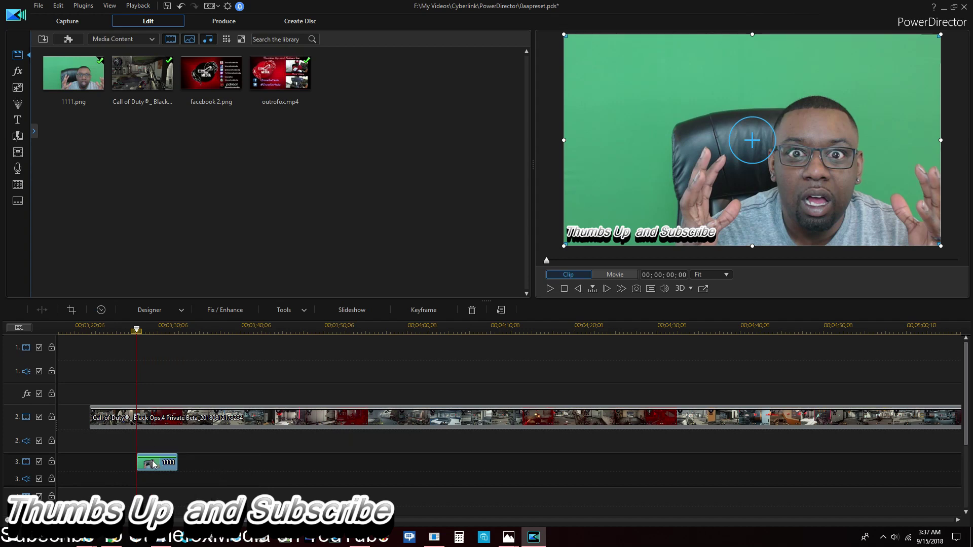
double_click(152, 464)
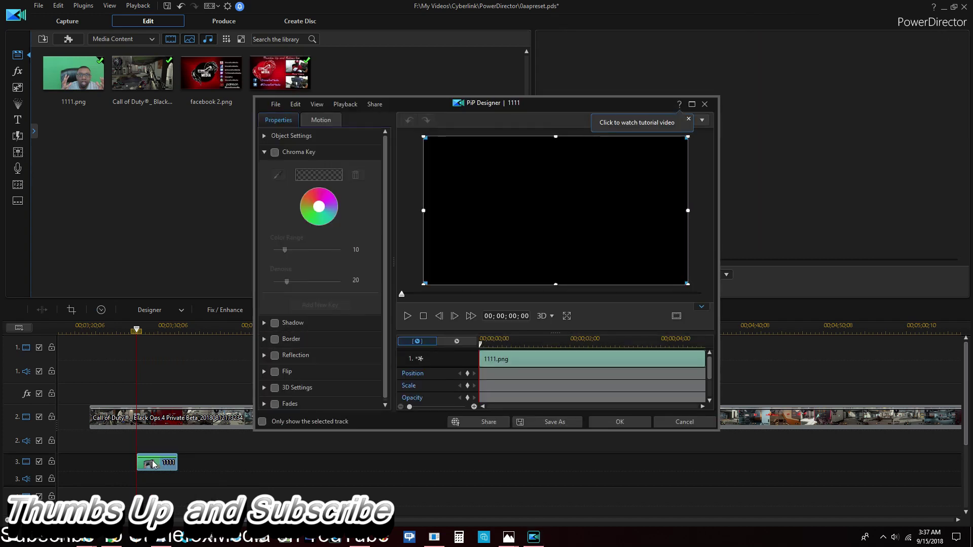
Chroma-key the green backdrop with the eyedropper, preview it, then close PiP Designer unsaved.
left_click(276, 153)
left_click(277, 176)
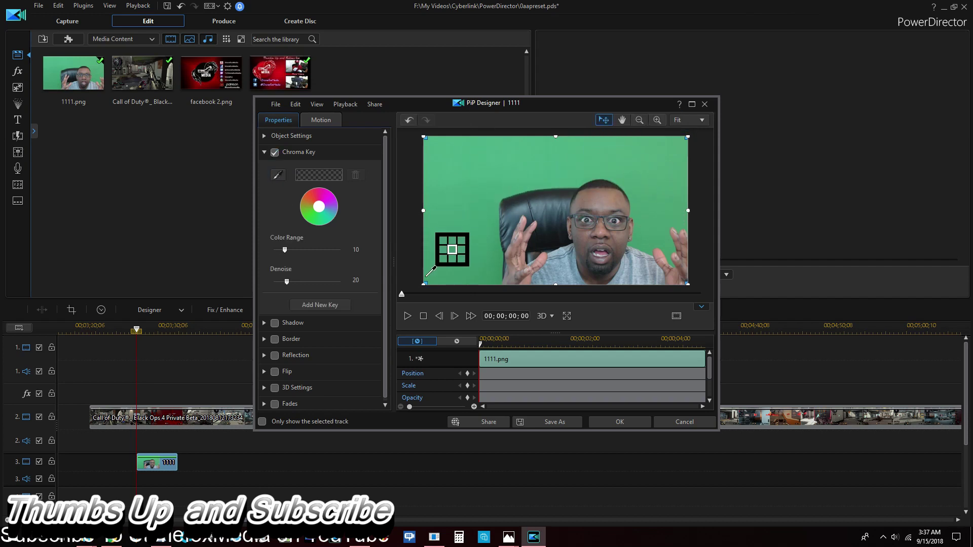
left_click(450, 228)
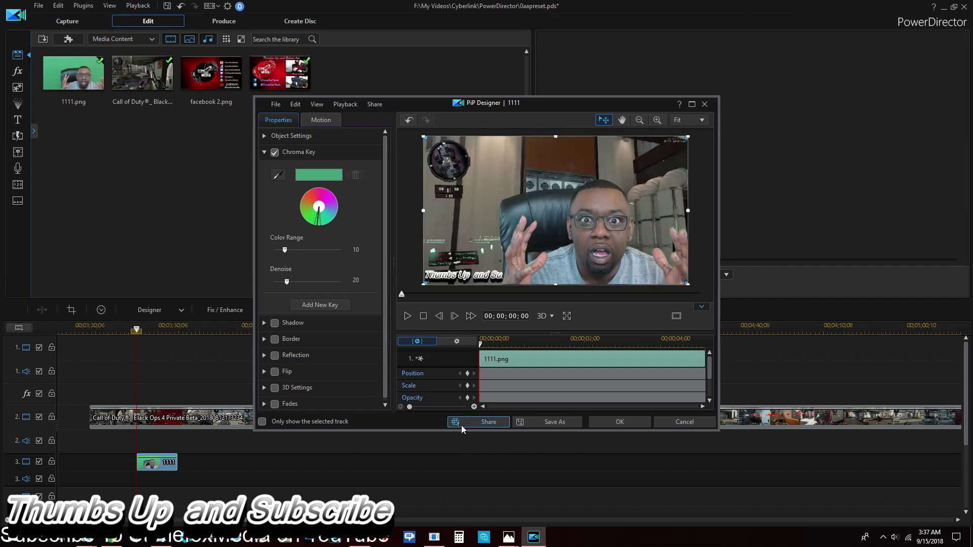
left_click(407, 316)
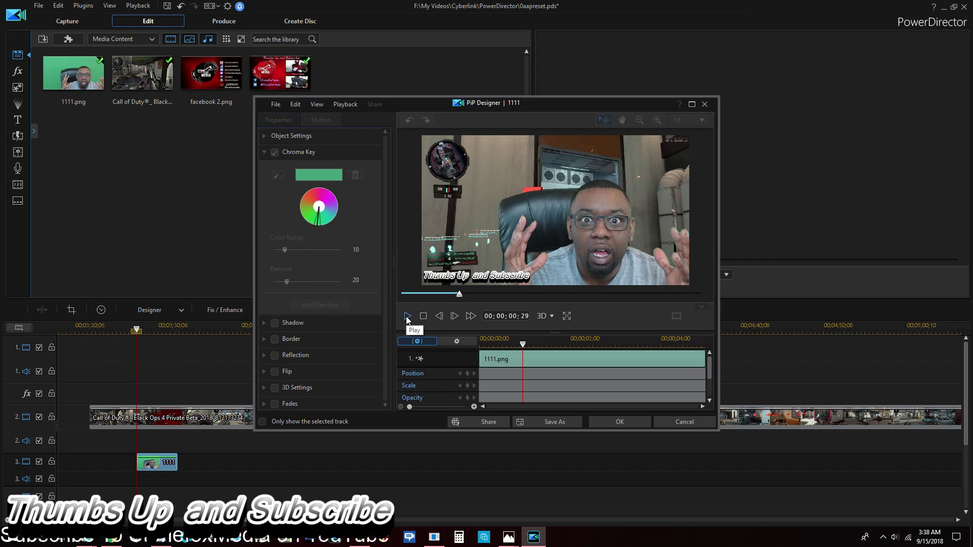
left_click(704, 104)
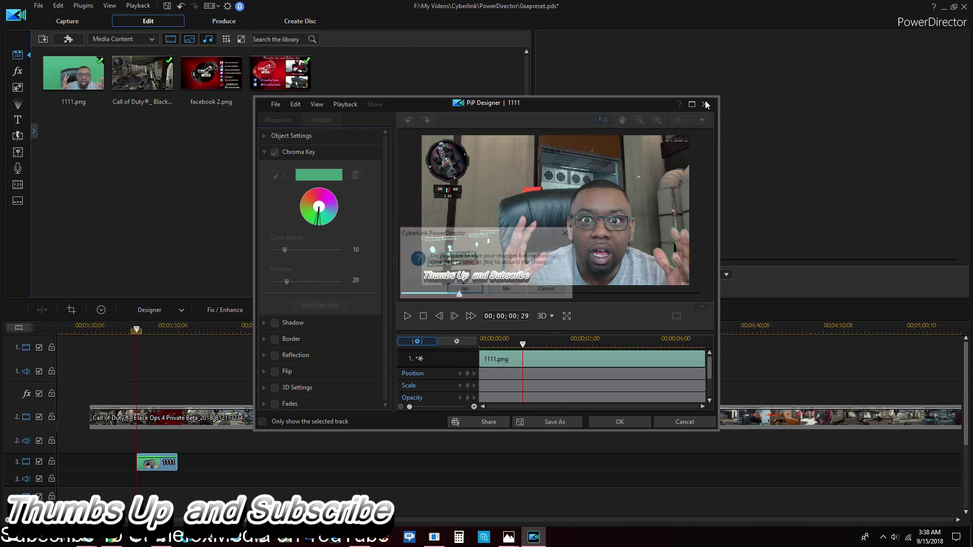
left_click(508, 290)
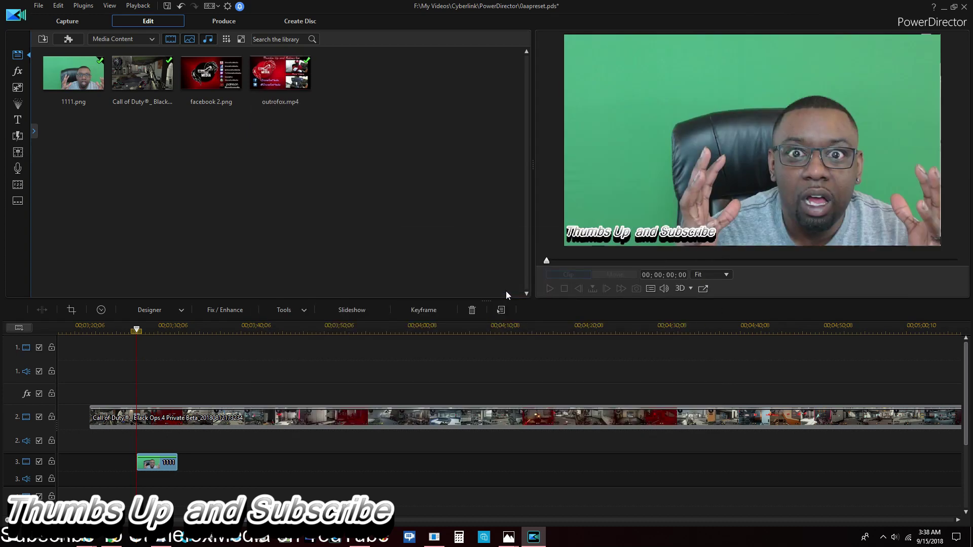
left_click(68, 22)
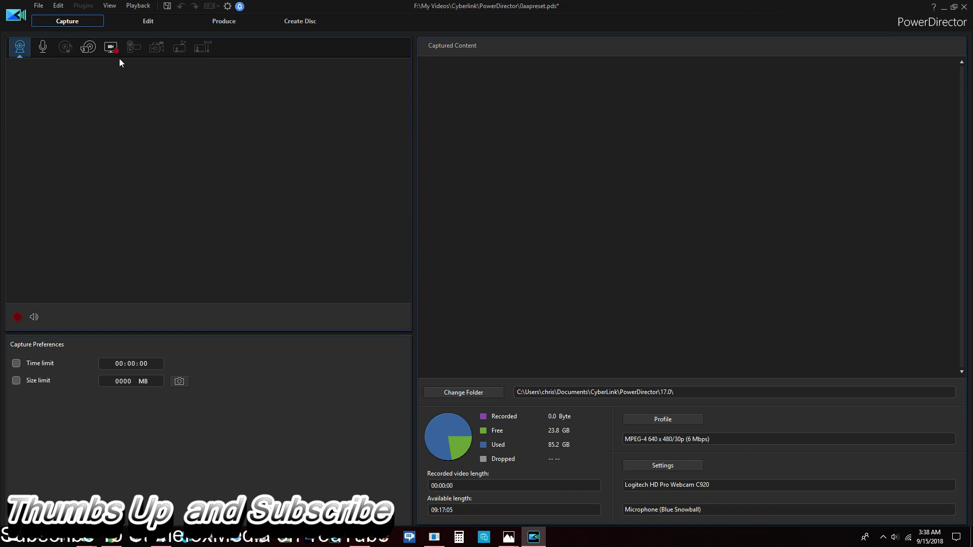
Switch to the Produce room and pick H.264 AVC as the output format.
left_click(219, 21)
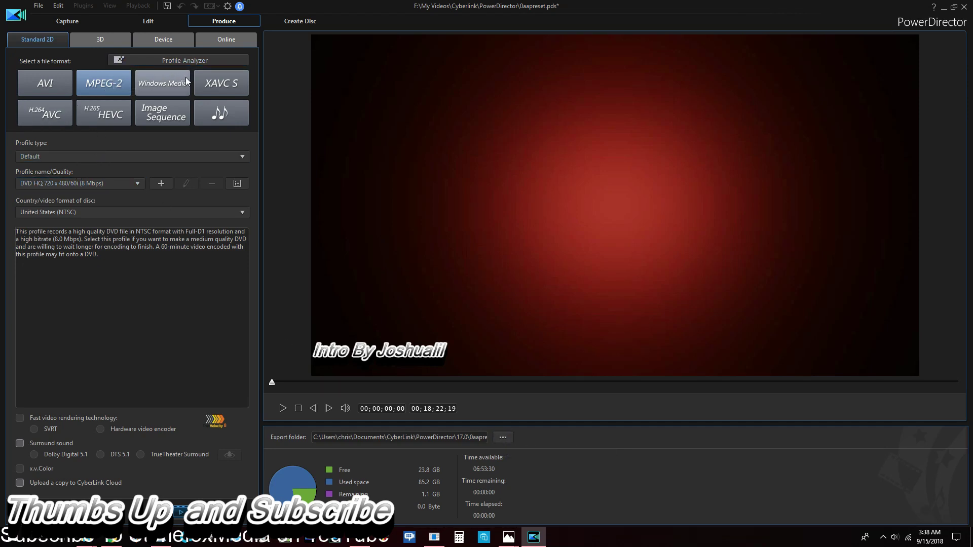
left_click(50, 115)
Review the MP4 1280x720 30p 16 Mbps profile, then return to the Edit room.
left_click(70, 184)
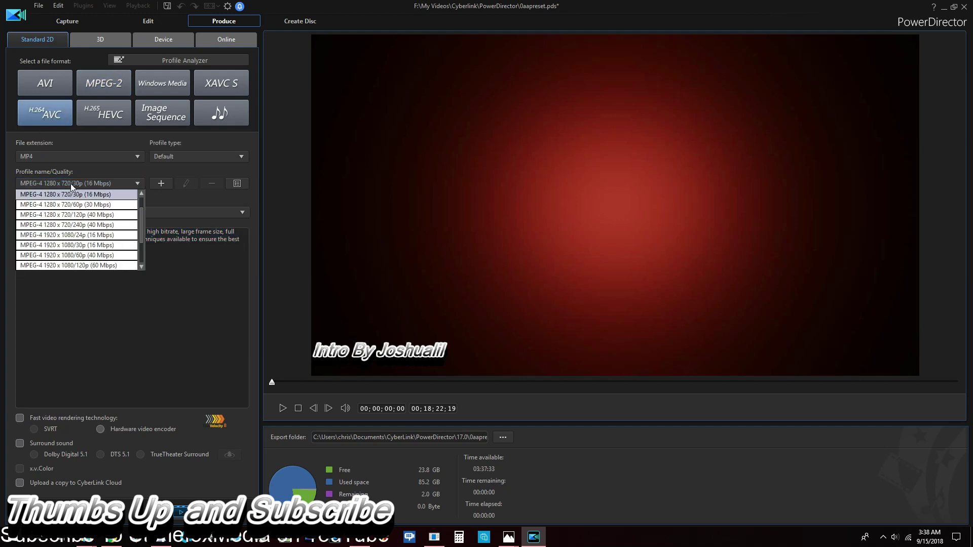
scroll(144, 232, "down", 2)
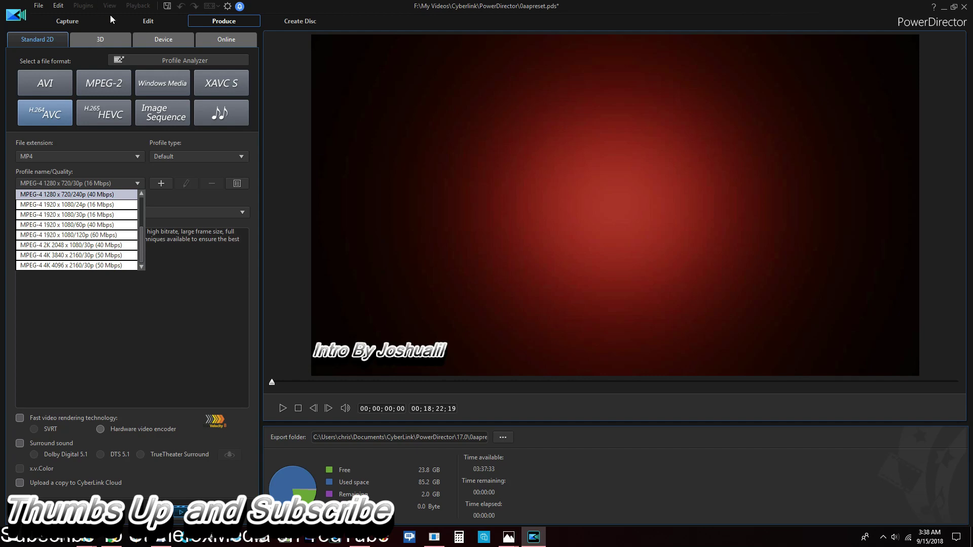
left_click(37, 10)
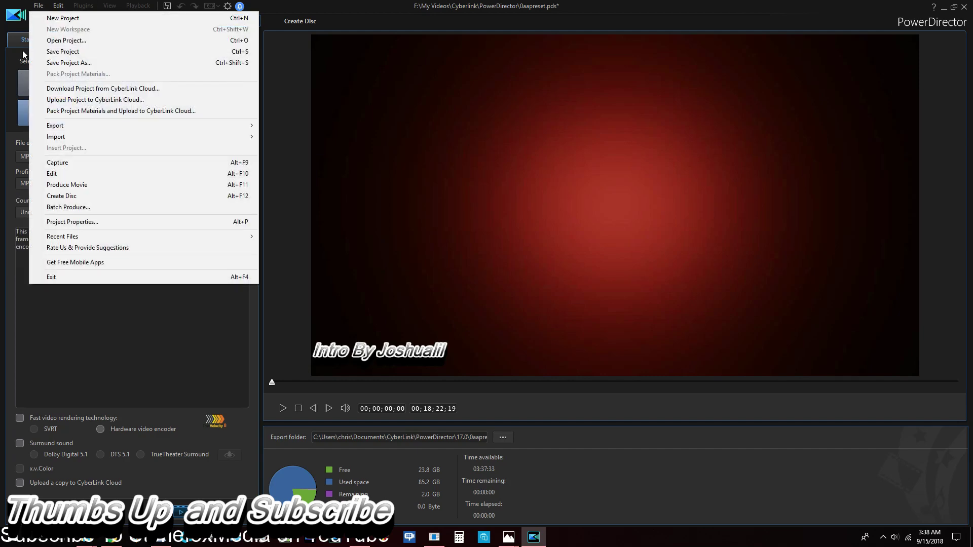
left_click(387, 109)
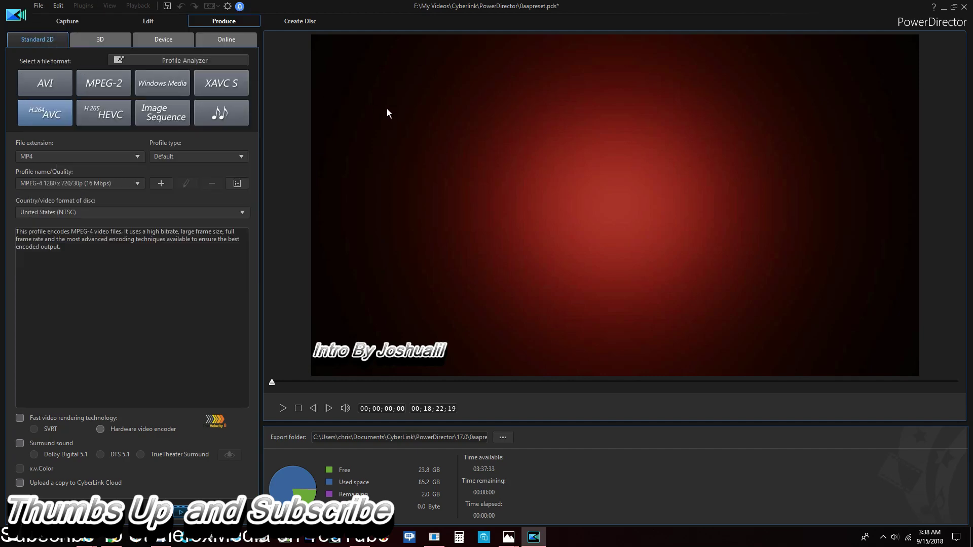
left_click(152, 23)
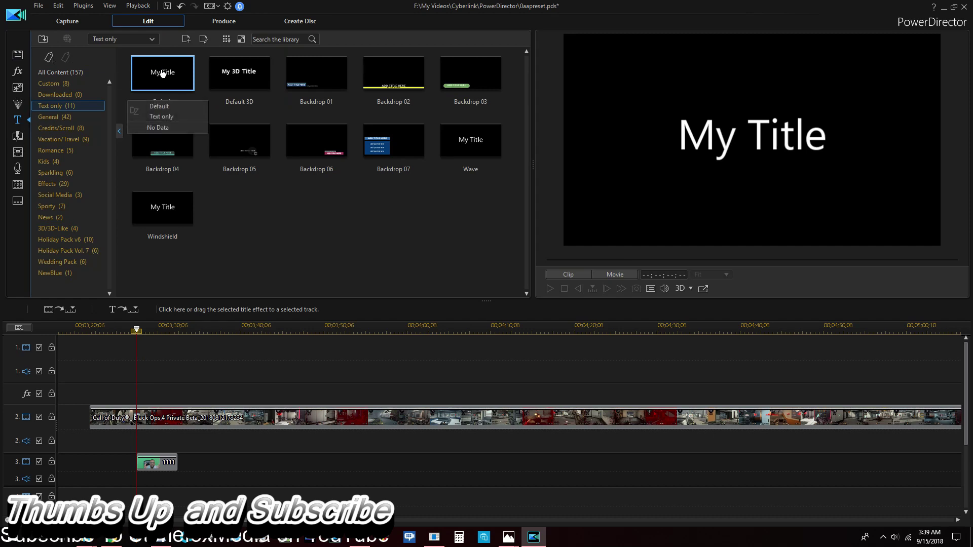
Browse the Alpha category of the transition effects library.
left_click(18, 136)
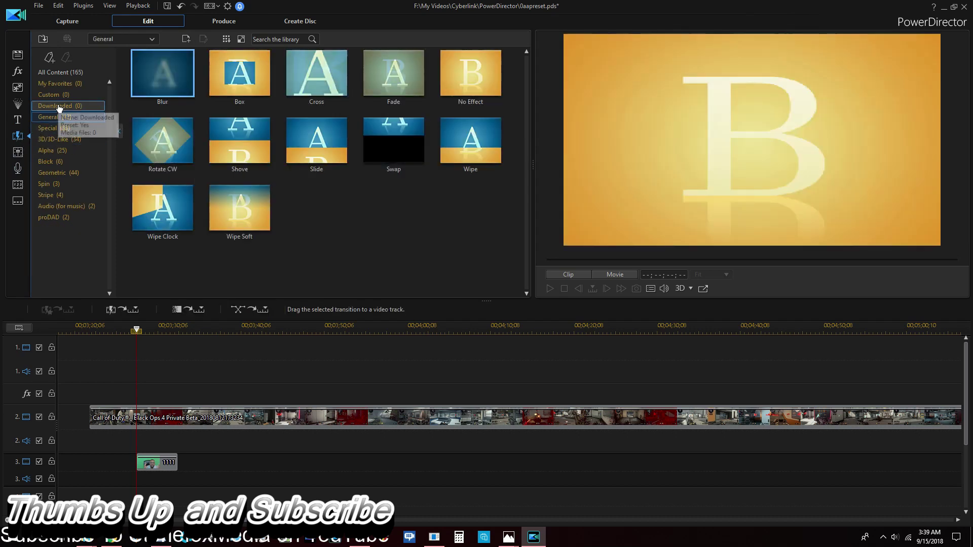
left_click(52, 152)
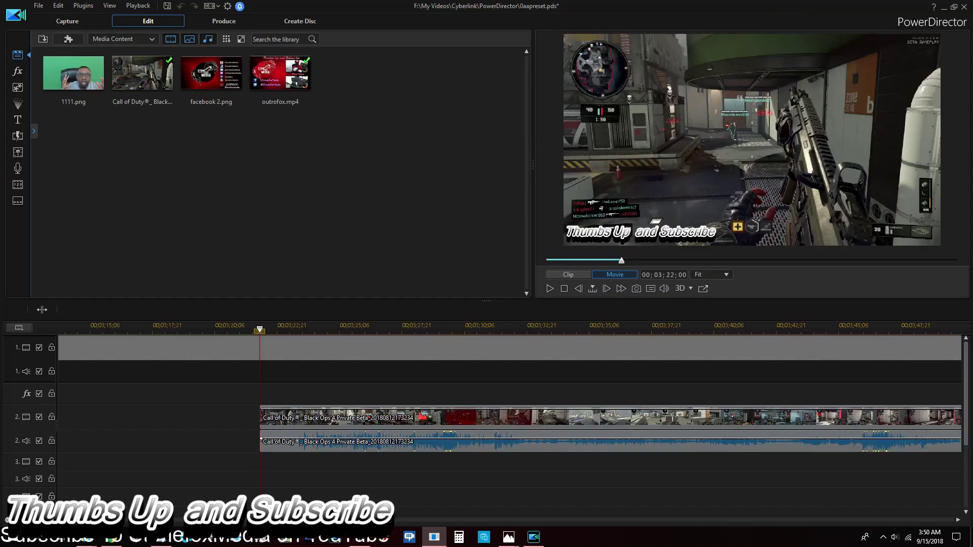
left_click(271, 70)
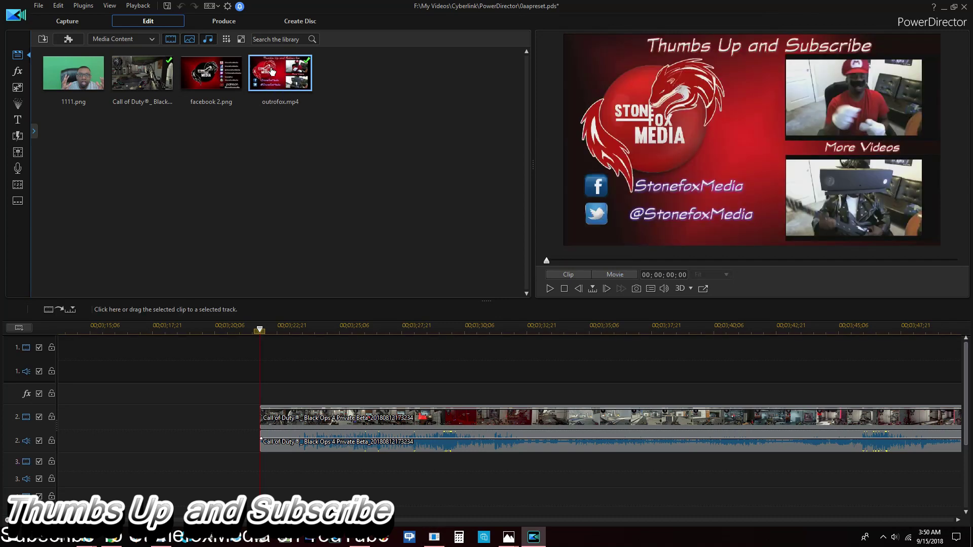
right_click(266, 69)
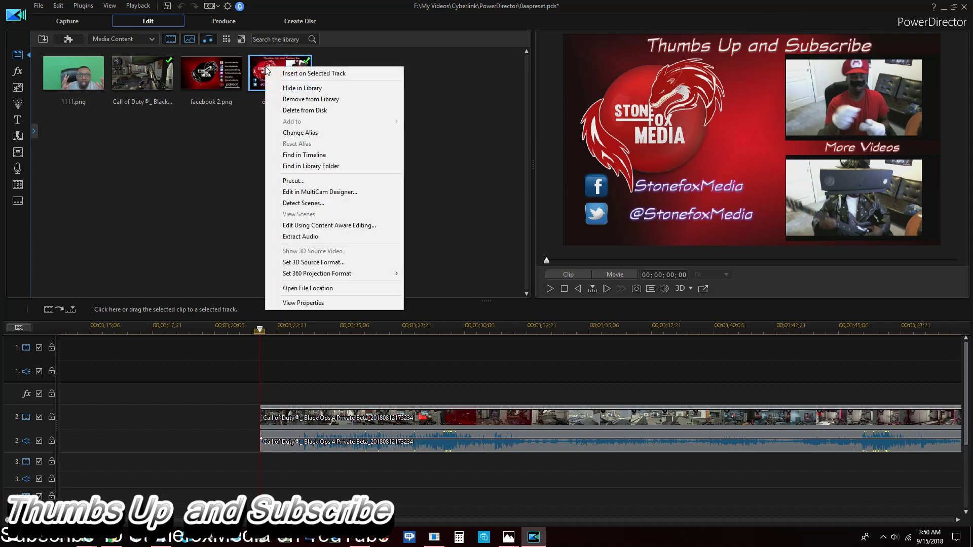
left_click(300, 181)
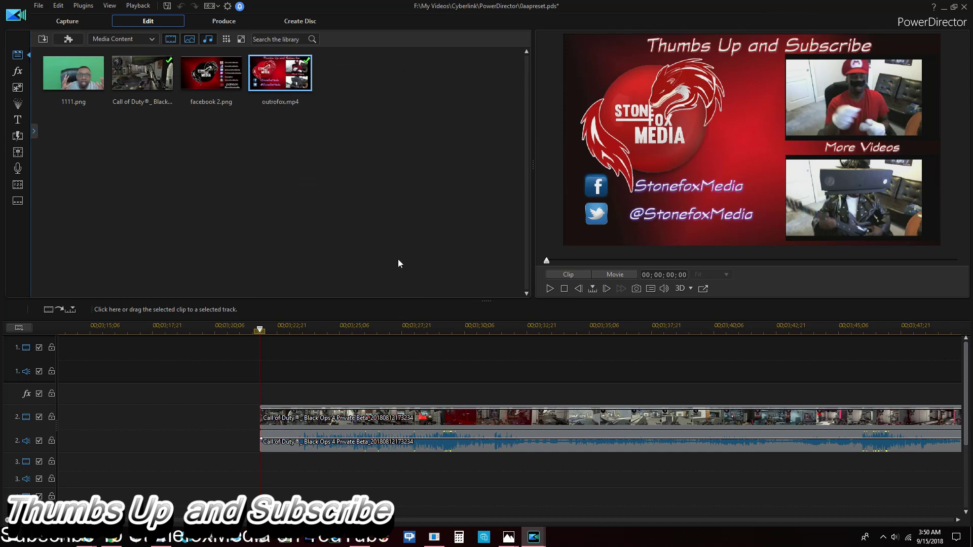
mouse_move(552, 352)
left_mouse_down()
mouse_move(307, 354)
mouse_move(373, 360)
left_mouse_up()
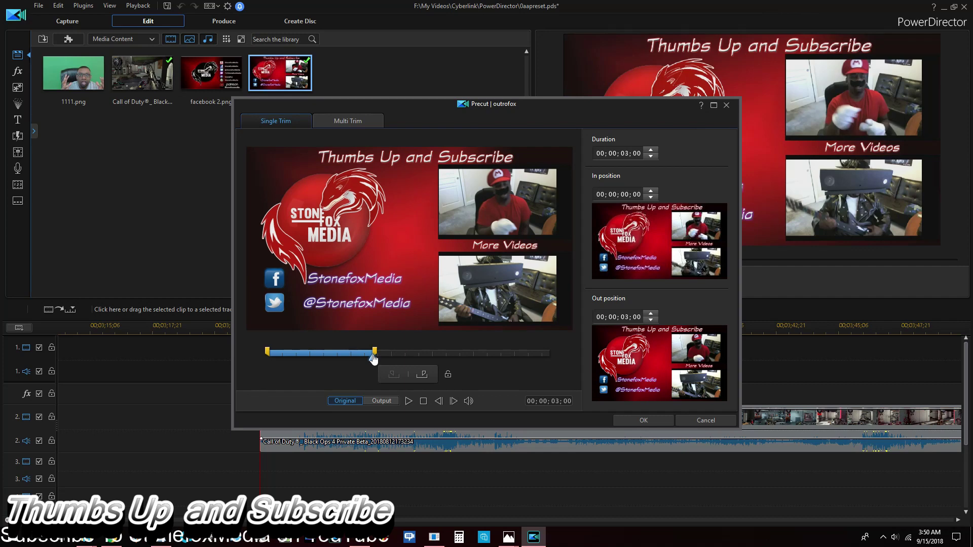
left_click(726, 106)
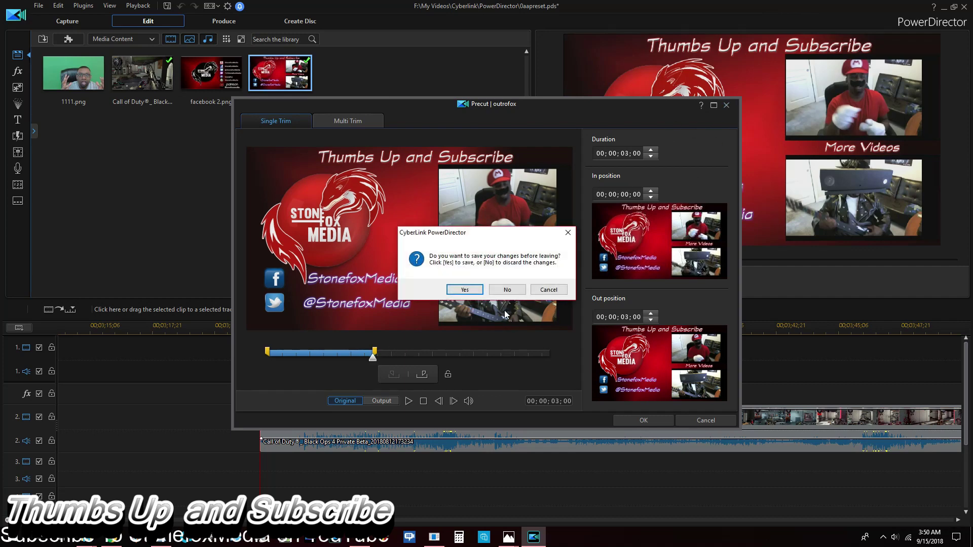
left_click(508, 293)
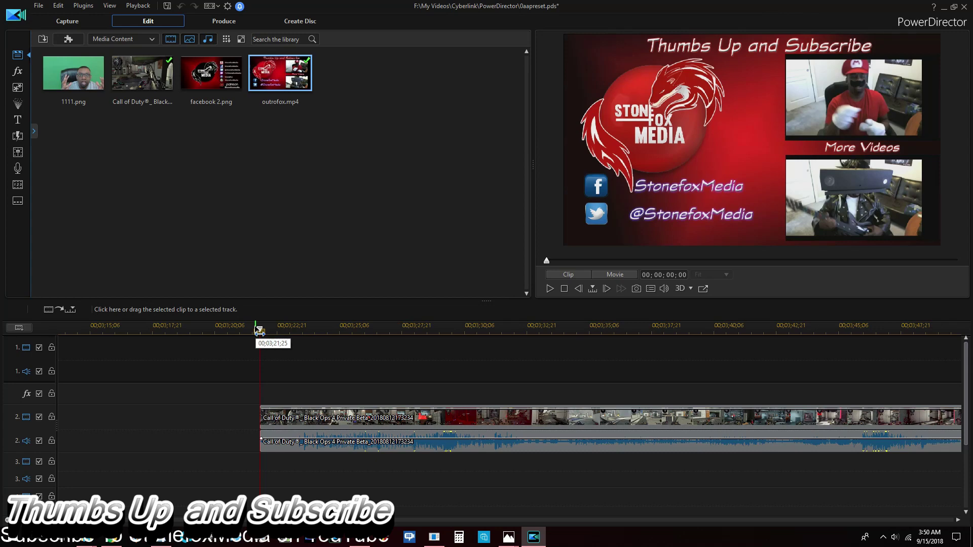
right_click(330, 424)
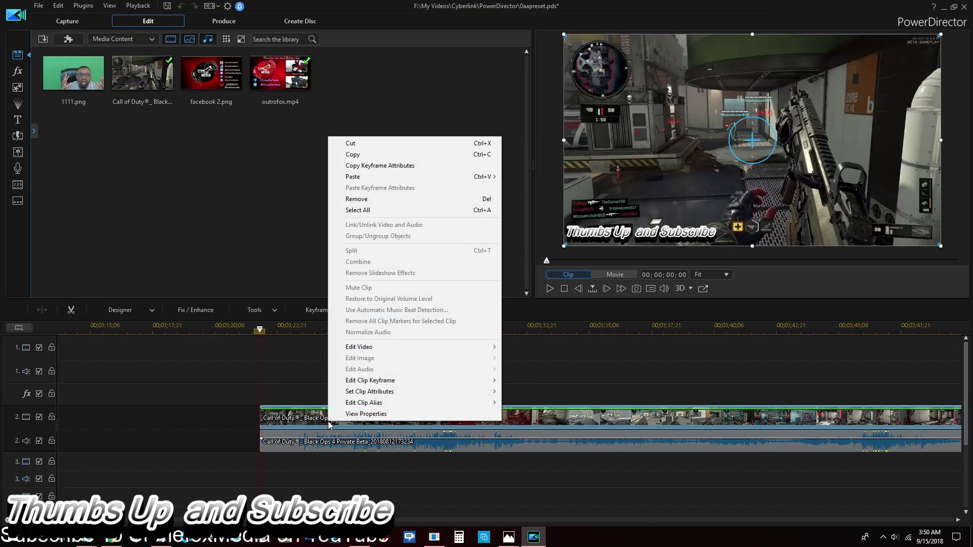
left_click(482, 59)
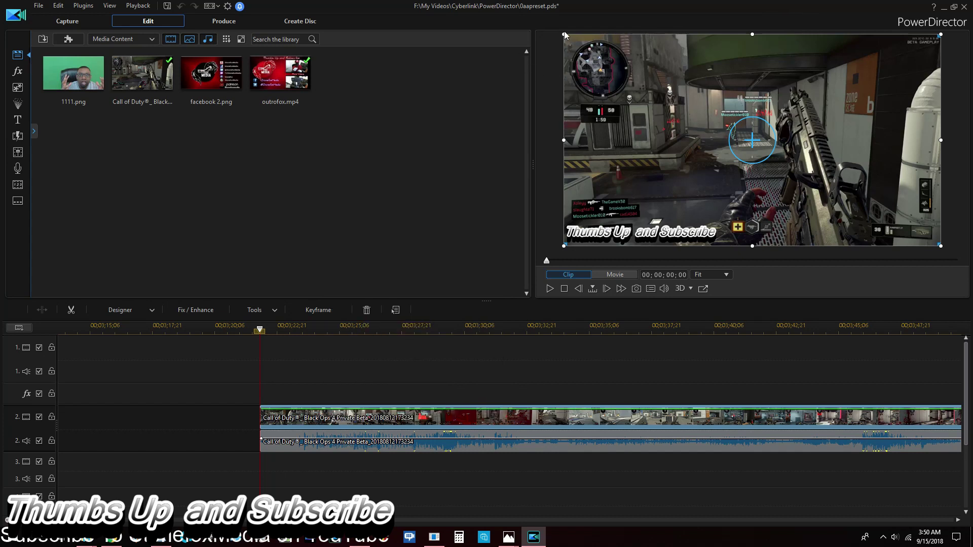
left_click_drag(563, 35, 732, 139)
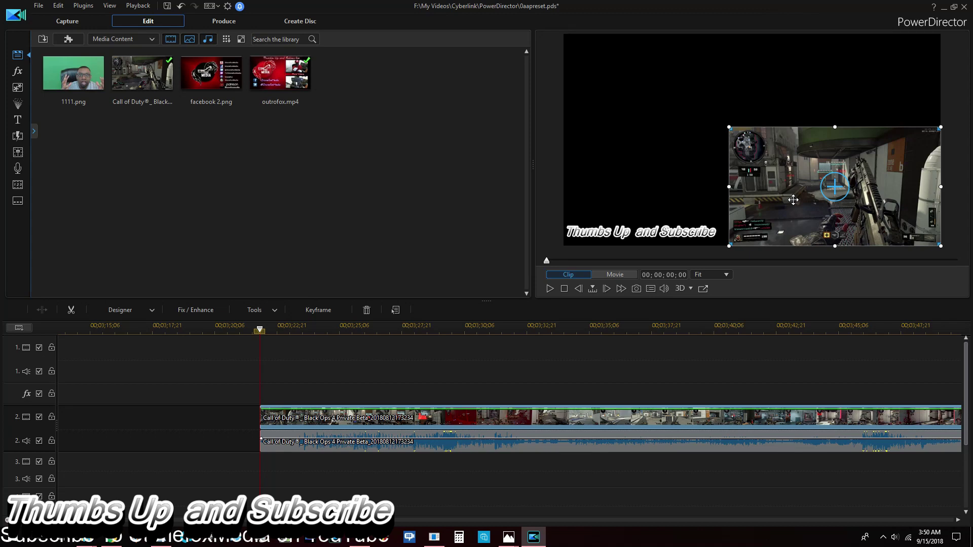
left_click_drag(603, 91, 705, 113)
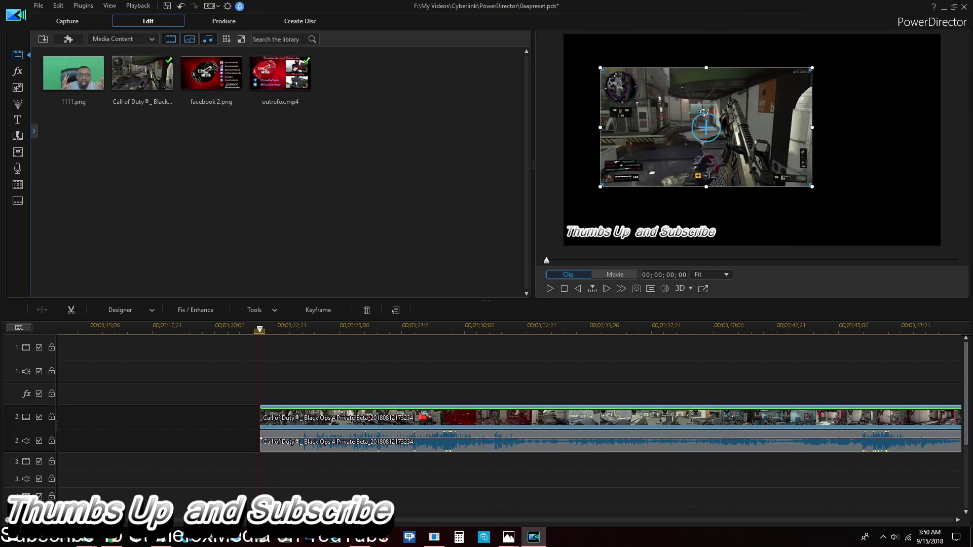
left_click_drag(708, 114, 886, 112)
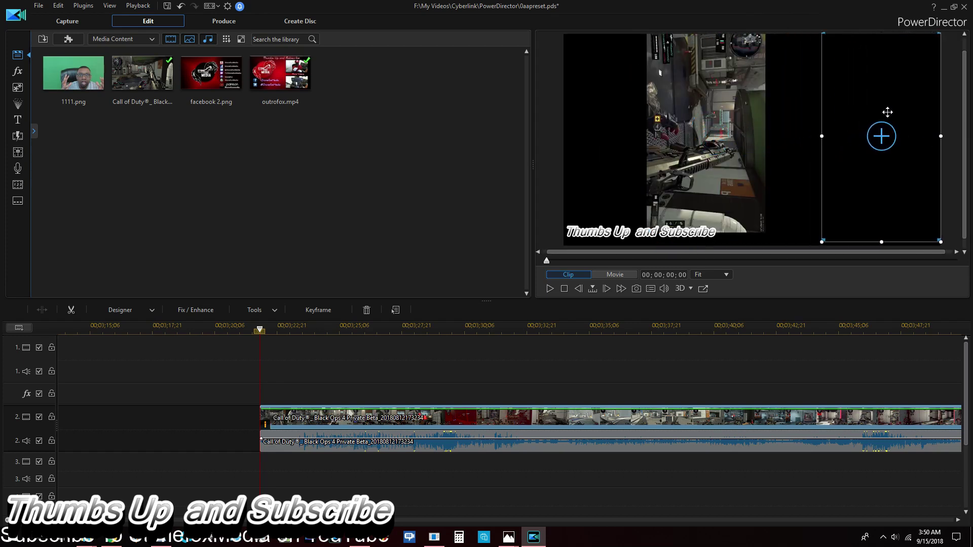
left_click_drag(878, 122, 868, 139)
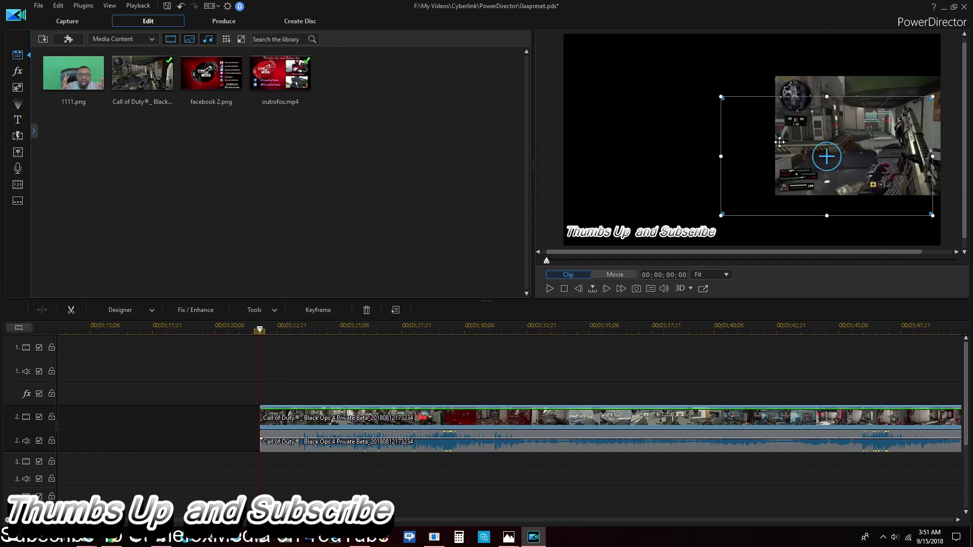
left_click_drag(827, 124, 625, 146)
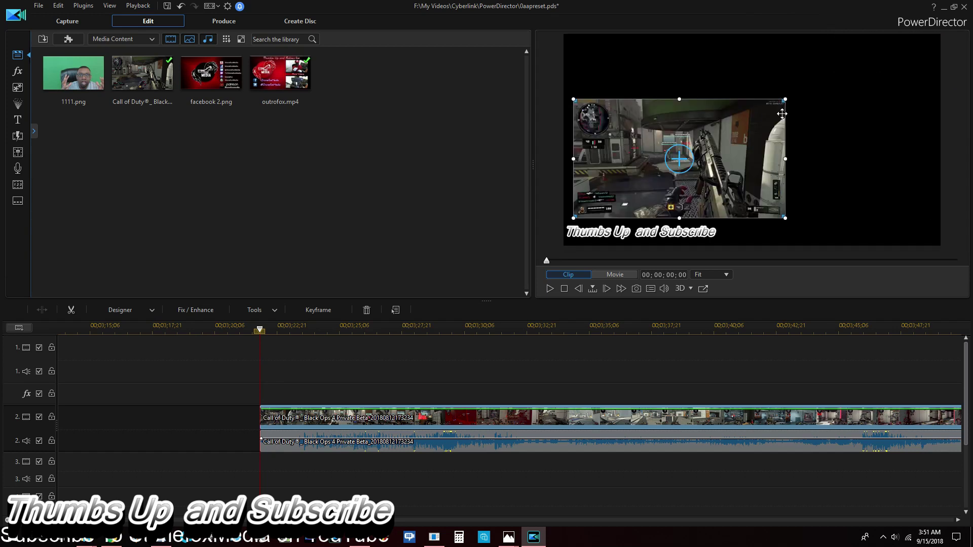
left_click_drag(728, 137, 718, 73)
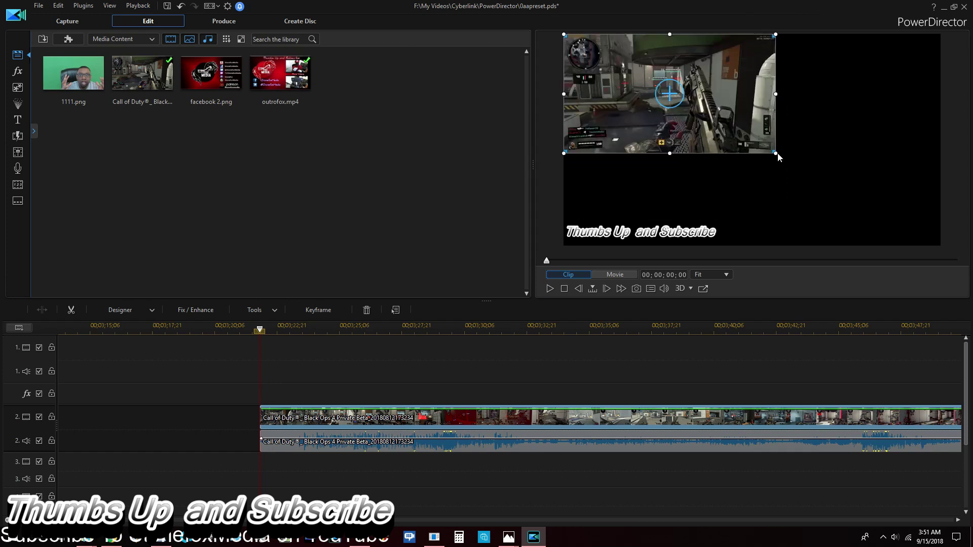
left_click_drag(778, 153, 924, 246)
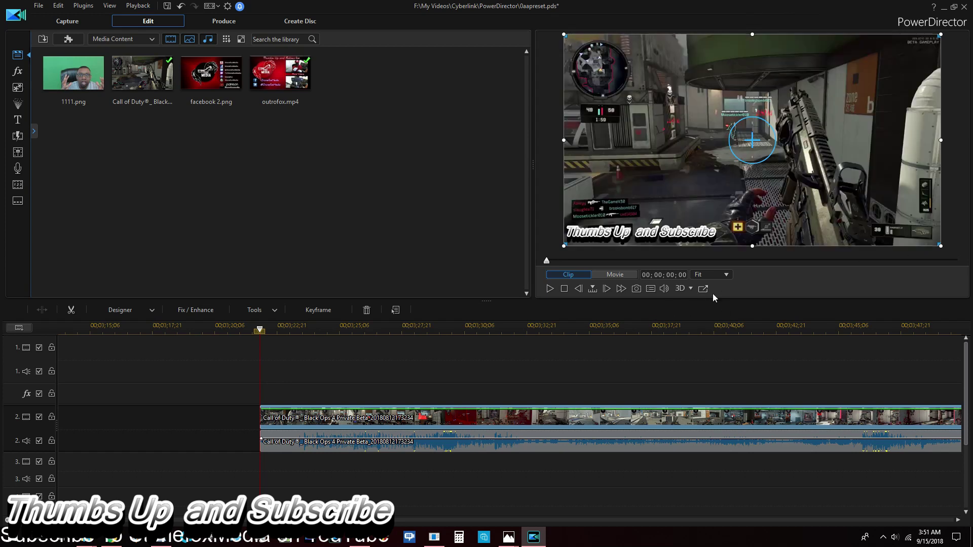
Undock the preview, view it full screen, skip ahead to 3:57, then exit full screen.
left_click(703, 288)
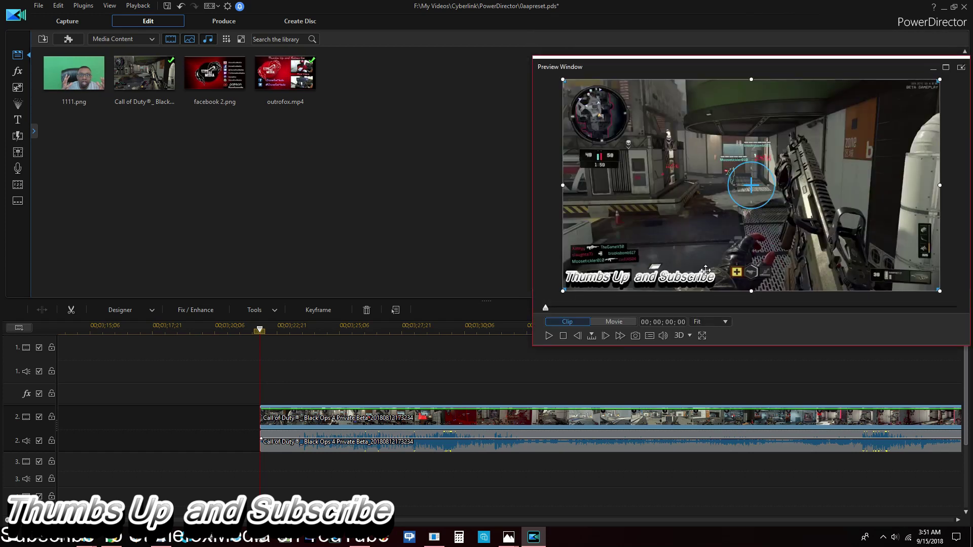
left_click(704, 335)
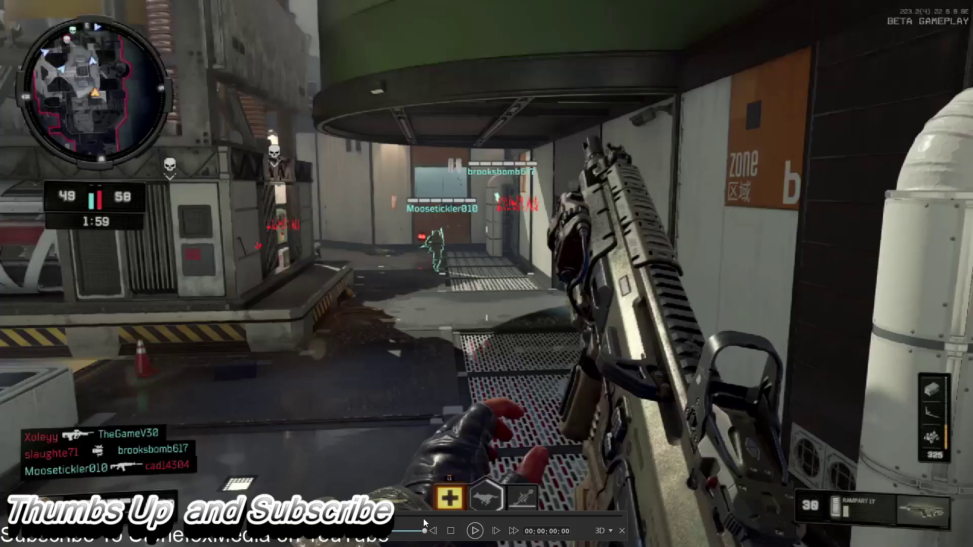
left_click(423, 519)
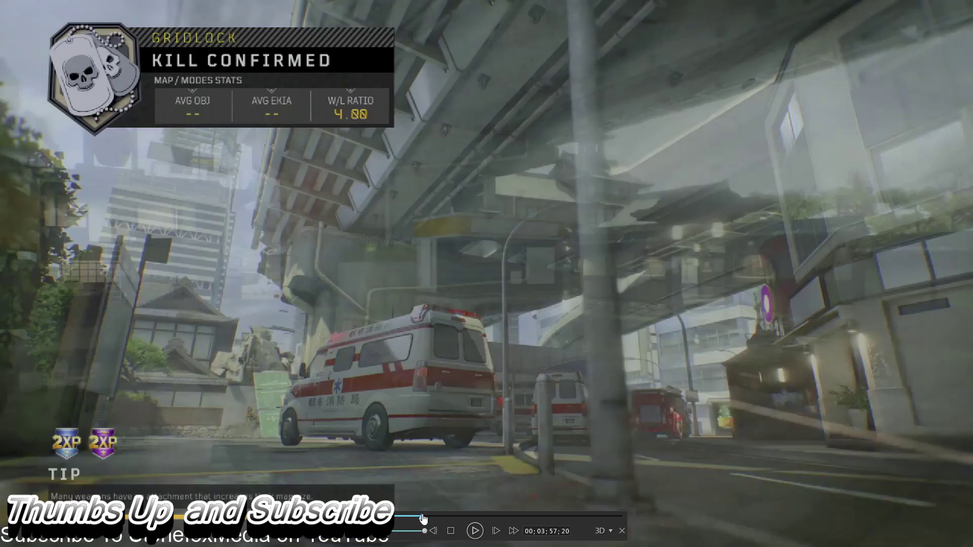
left_click(622, 531)
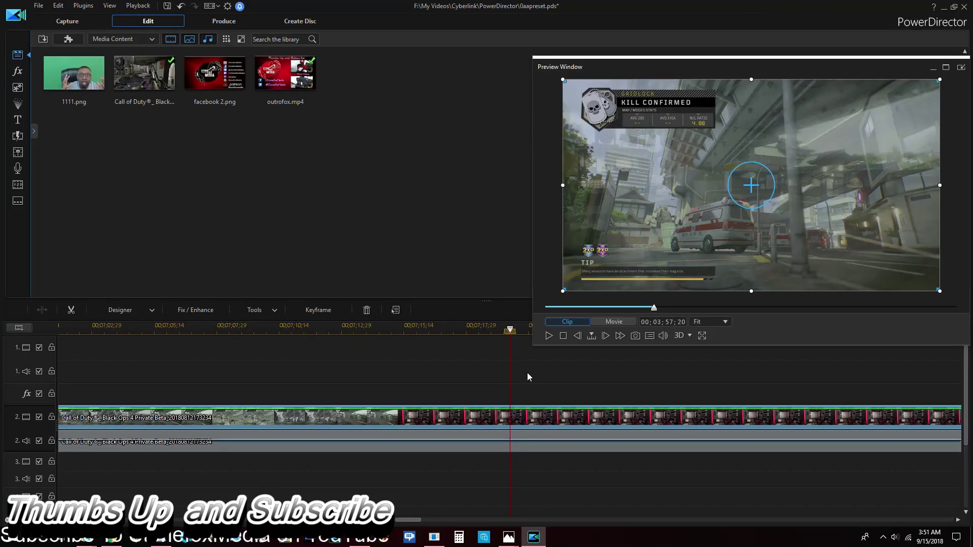